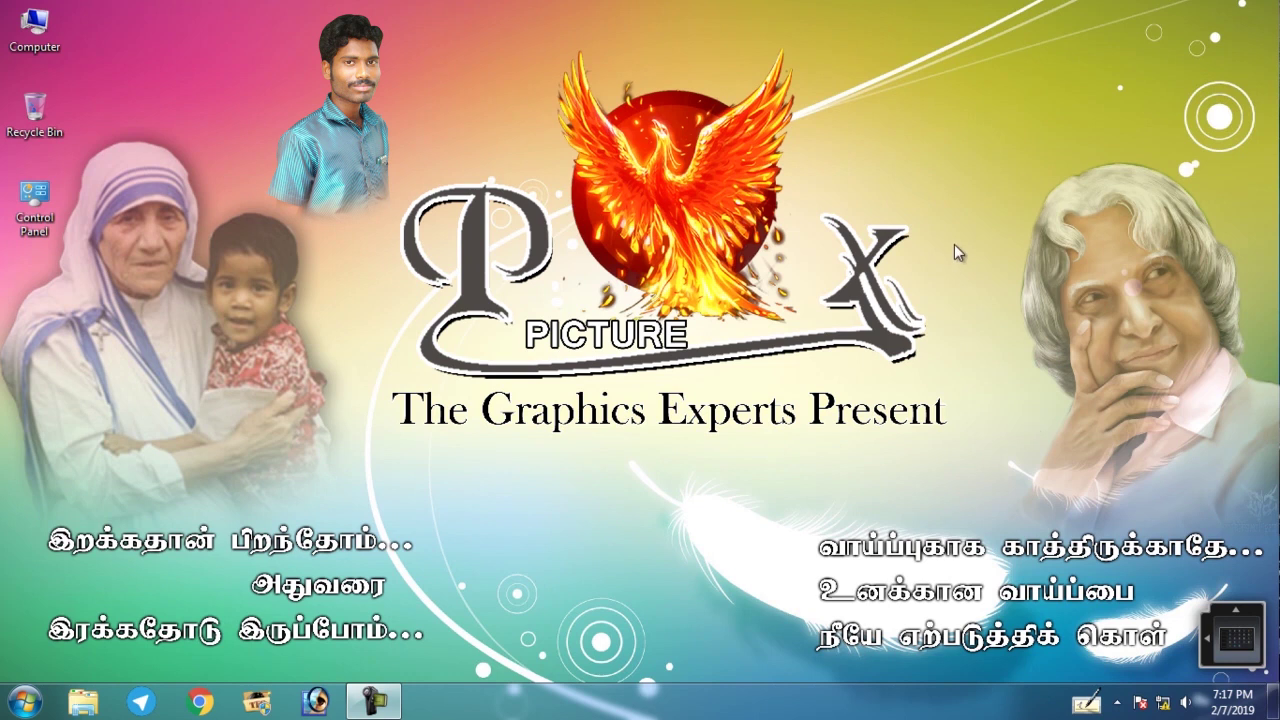
Refresh the Windows desktop and launch Photoshop 7.0 from the taskbar.
{"action": "right_click", "coordinate": [954, 244]}
{"action": "left_click", "coordinate": [984, 292]}
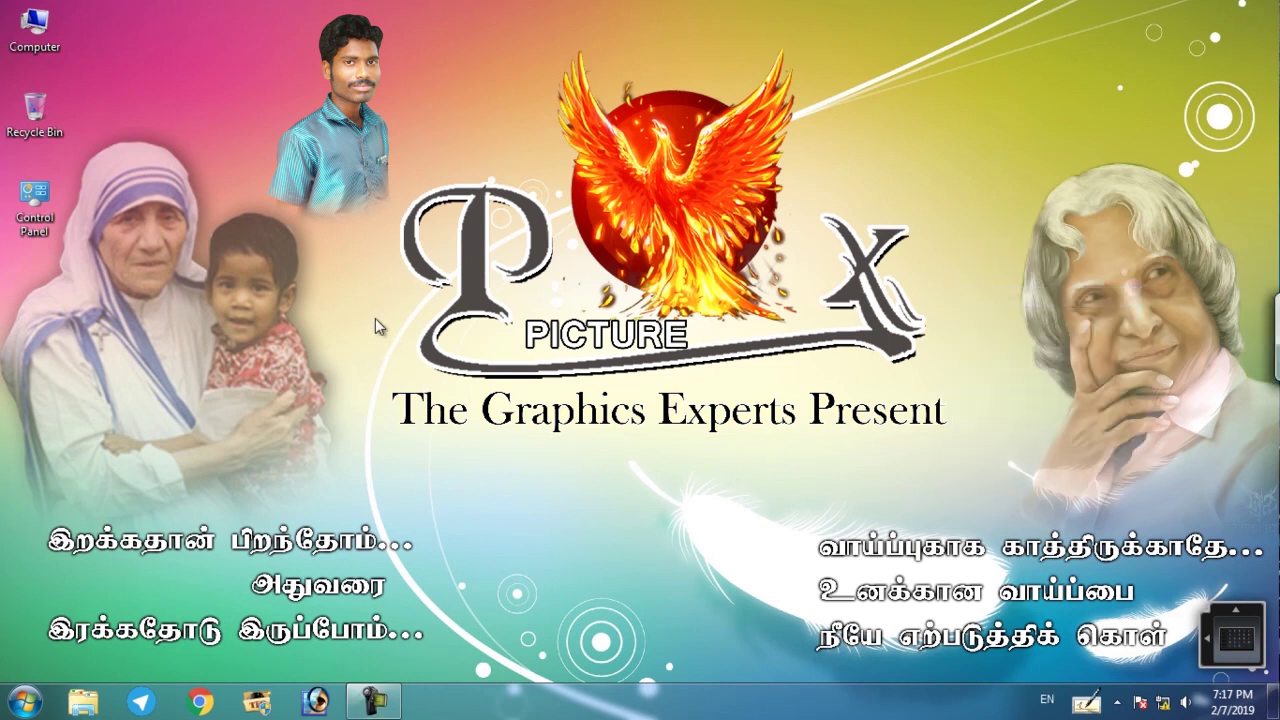
{"action": "left_click", "coordinate": [315, 701]}
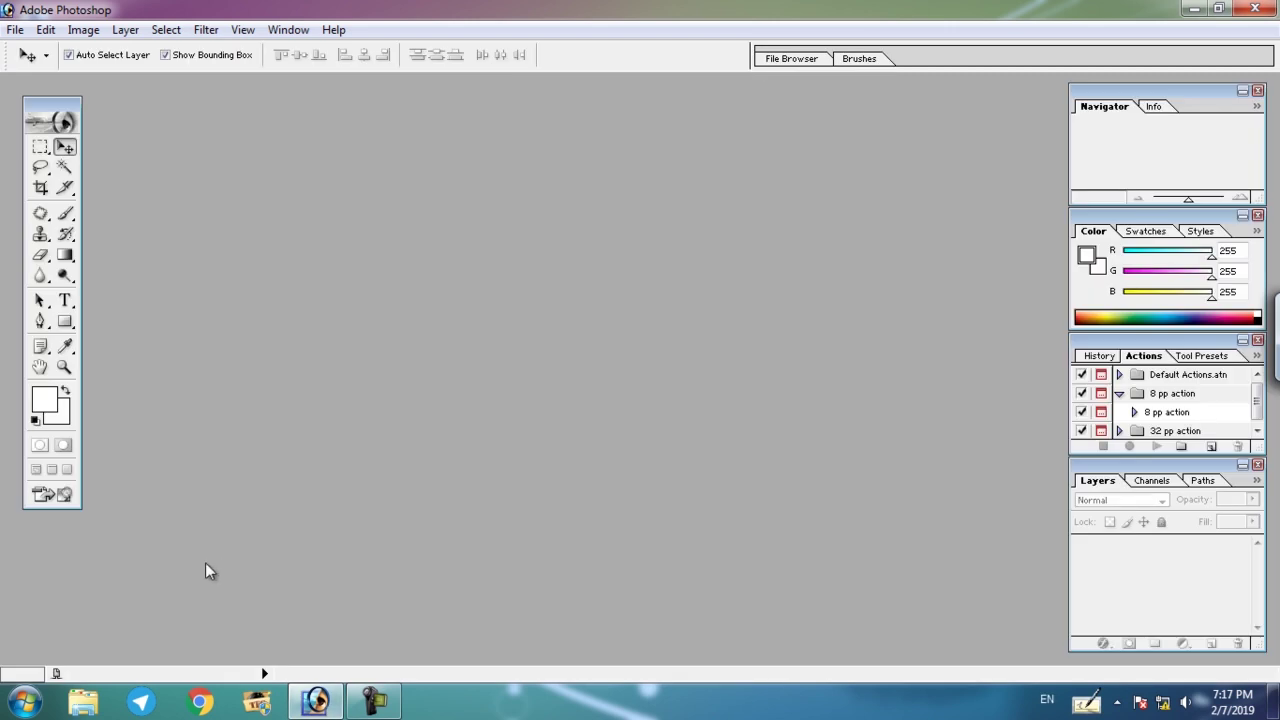
Open DSC_6568 copy from E:\19-10-2018\kk in Photoshop by dragging it onto the taskbar.
{"action": "left_click", "coordinate": [25, 701]}
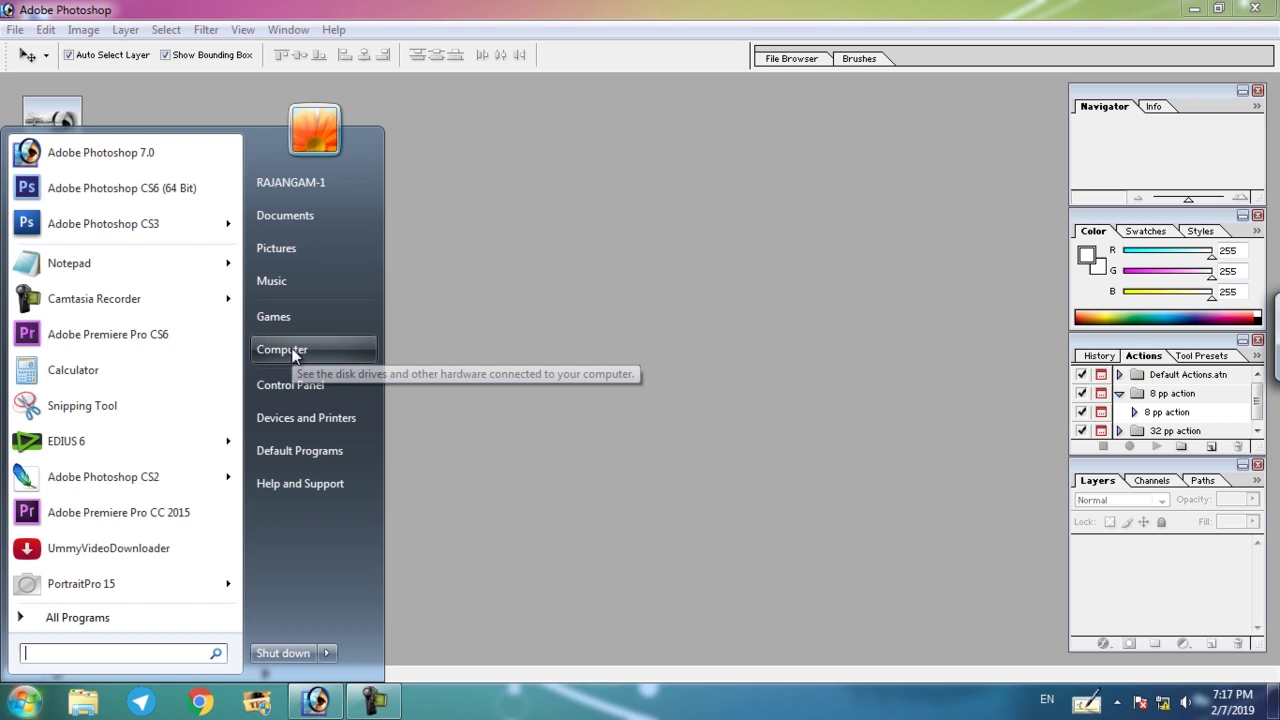
{"action": "left_click", "coordinate": [293, 352]}
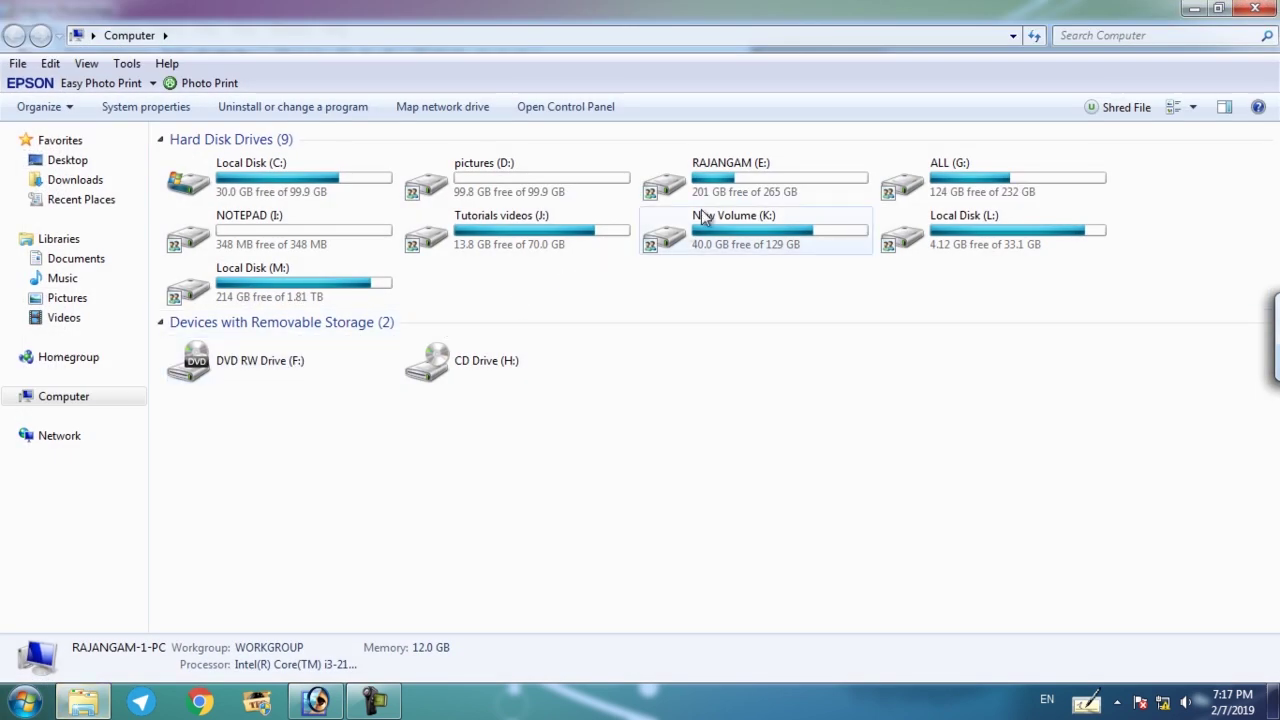
{"action": "double_click", "coordinate": [698, 180]}
{"action": "double_click", "coordinate": [217, 196]}
{"action": "double_click", "coordinate": [217, 196]}
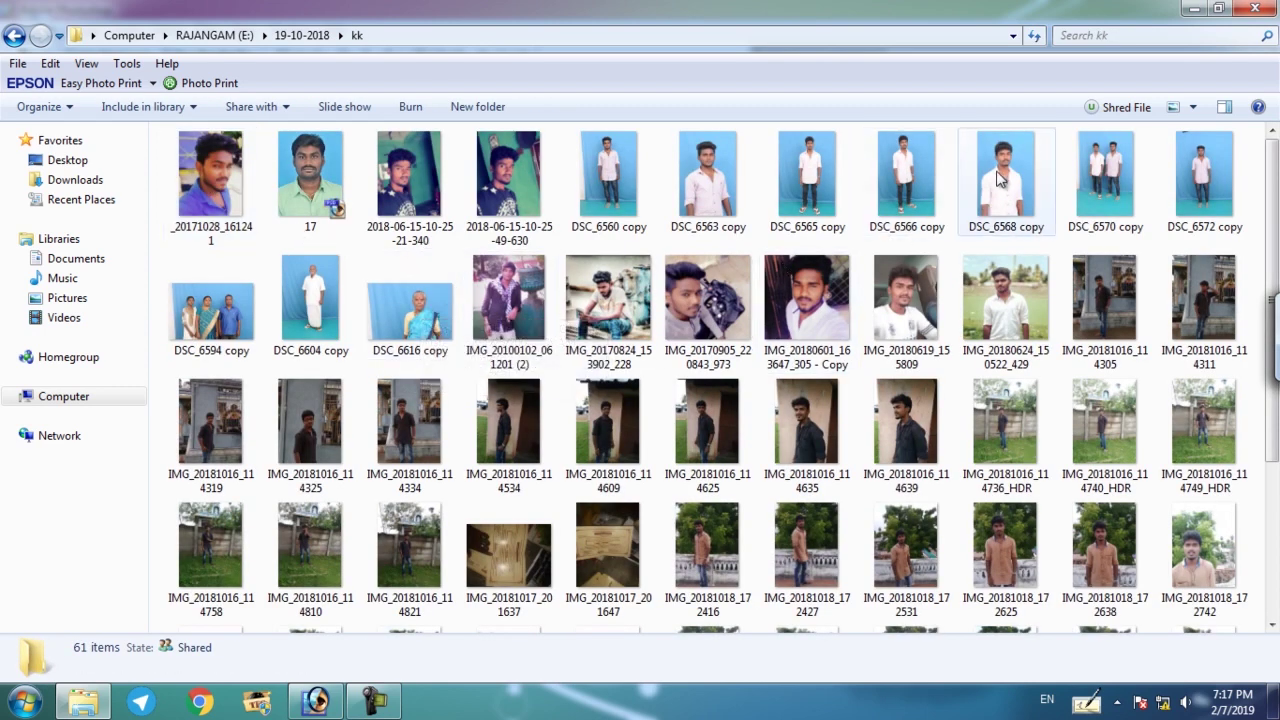
{"action": "mouse_move", "coordinate": [1003, 180]}
{"action": "left_mouse_down"}
{"action": "mouse_move", "coordinate": [418, 535]}
{"action": "mouse_move", "coordinate": [436, 551]}
{"action": "left_mouse_up"}
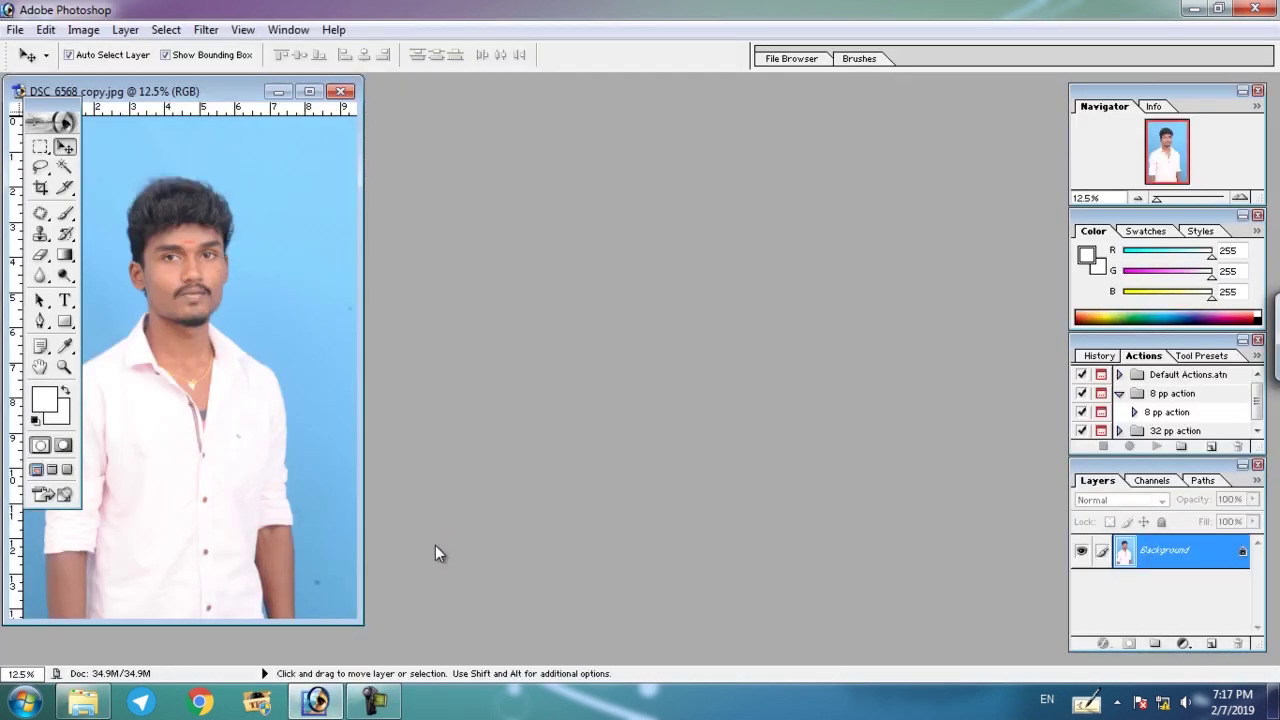
Maximize the photo window and crop DSC_6568 copy to the head and shoulders.
{"action": "left_click_drag", "start_coordinate": [202, 95], "coordinate": [515, 107]}
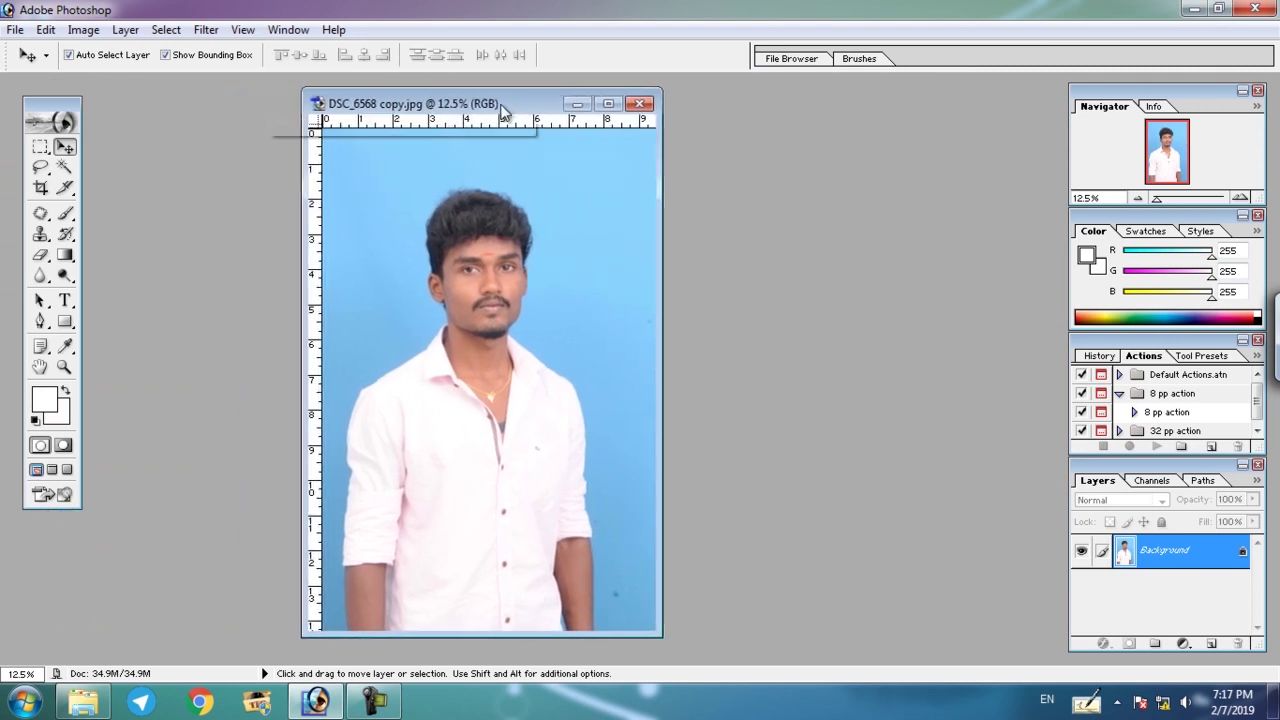
{"action": "left_click", "coordinate": [622, 105]}
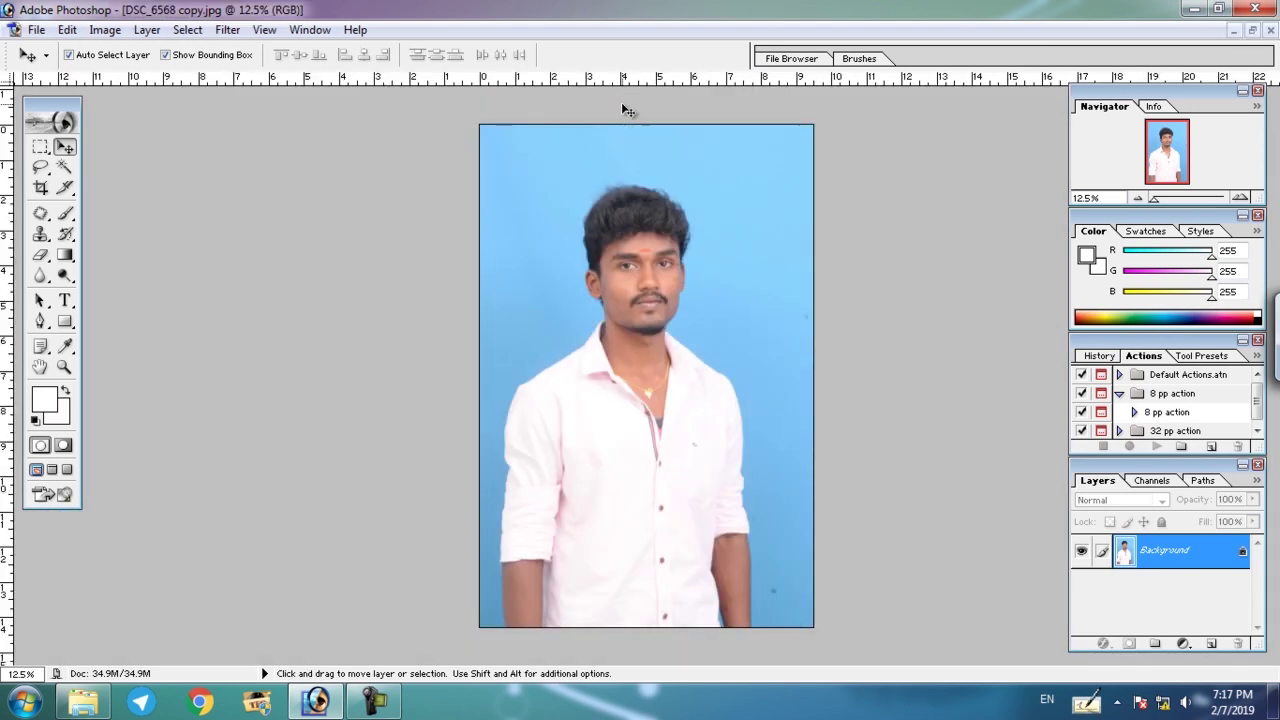
{"action": "left_click", "coordinate": [40, 189]}
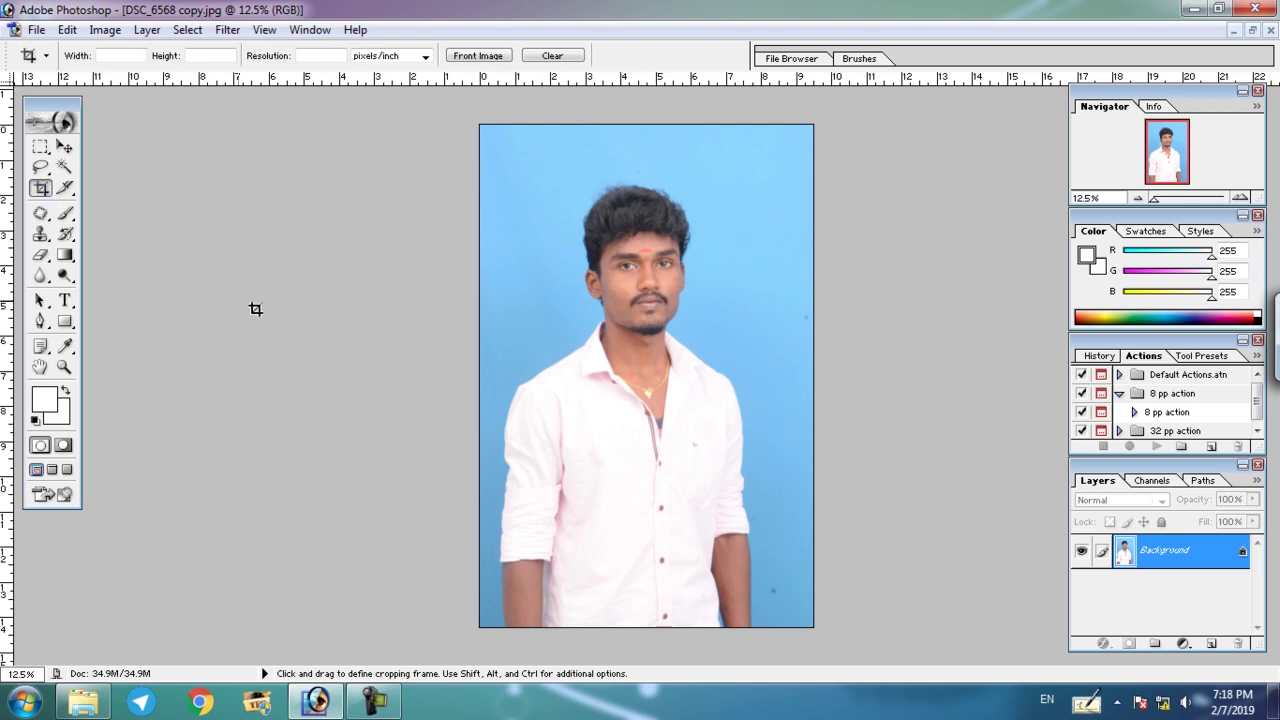
{"action": "mouse_move", "coordinate": [489, 480]}
{"action": "left_mouse_down"}
{"action": "mouse_move", "coordinate": [765, 174]}
{"action": "mouse_move", "coordinate": [772, 149]}
{"action": "left_mouse_up"}
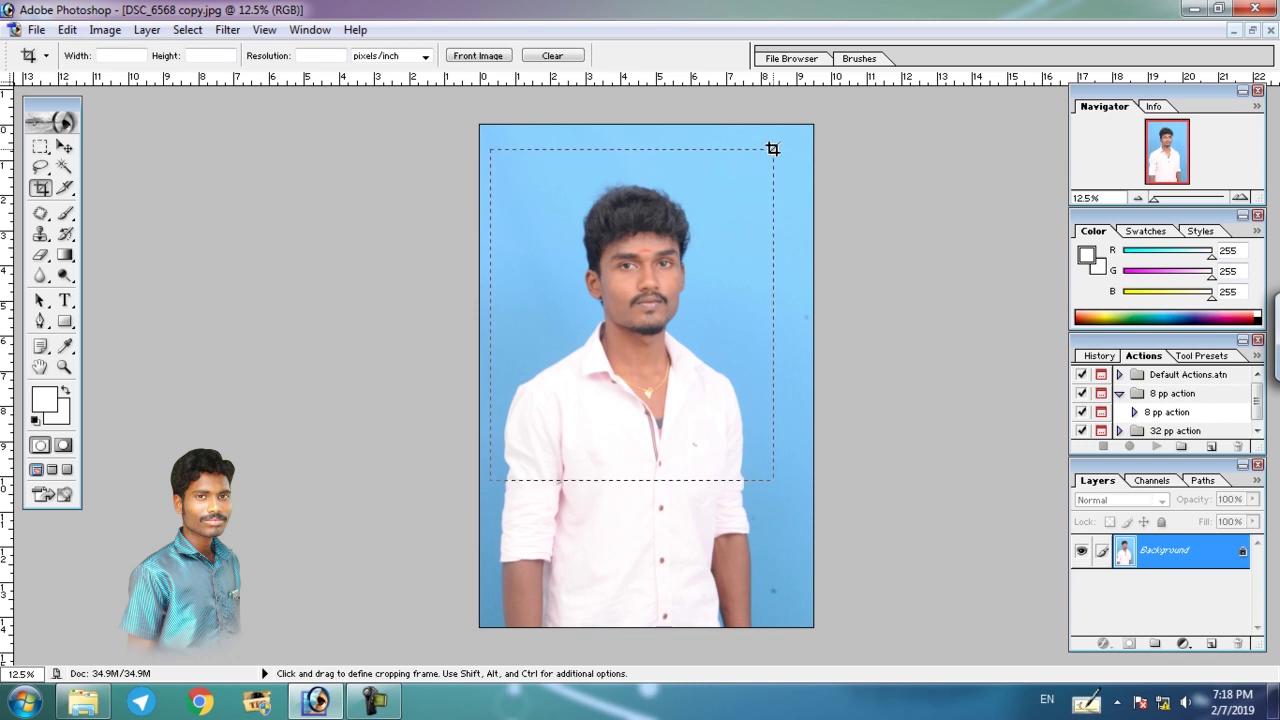
{"action": "left_click_drag", "start_coordinate": [772, 149], "coordinate": [772, 149]}
{"action": "key", "text": "Left"}
{"action": "key", "text": "Left"}
{"action": "key", "text": "Left"}
{"action": "key", "text": "Left"}
{"action": "key", "text": "Left"}
{"action": "key", "text": "Left"}
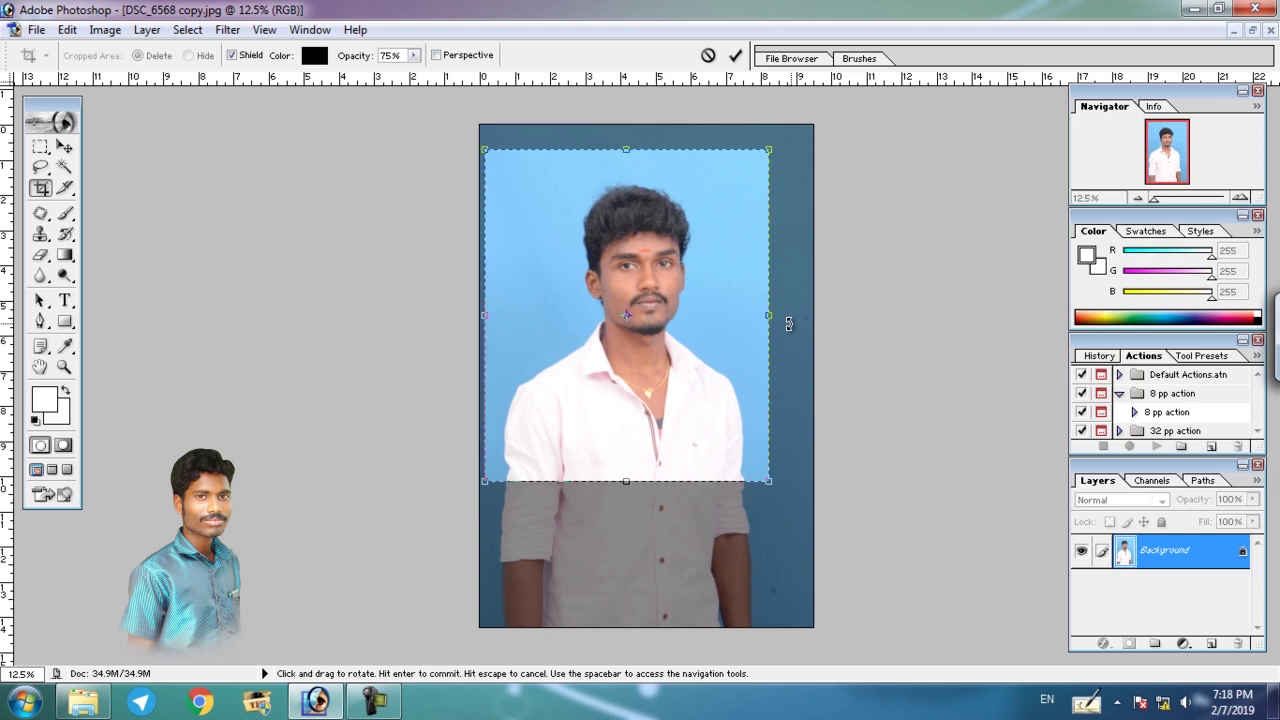
{"action": "double_click", "coordinate": [655, 343]}
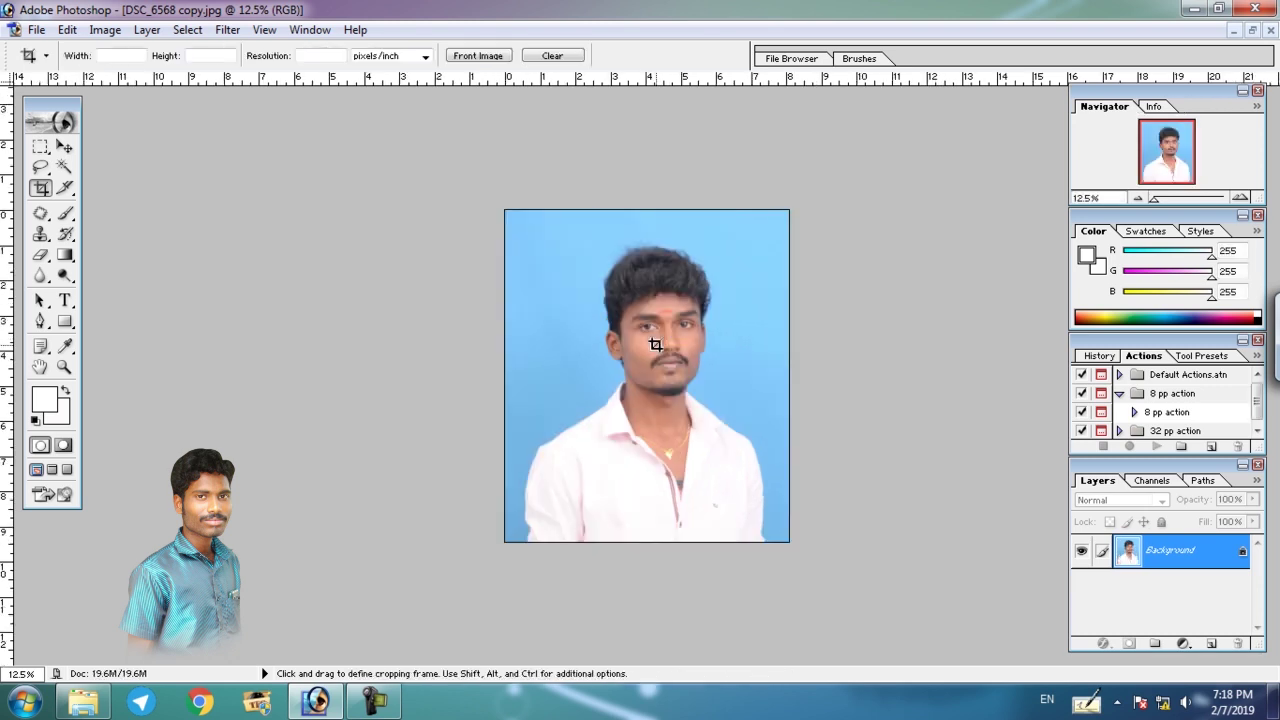
Run the 8 pp action from the 8 pp action set in the Actions palette.
{"action": "left_click", "coordinate": [1155, 395]}
{"action": "left_click", "coordinate": [1119, 393]}
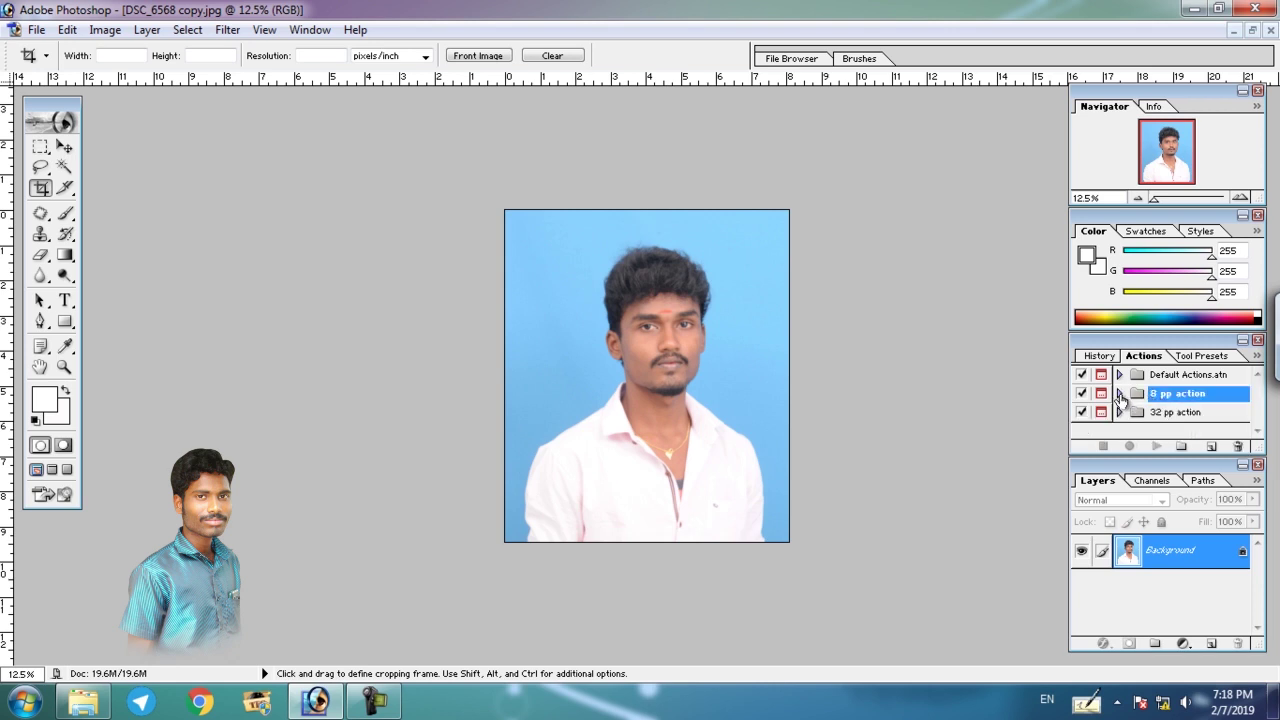
{"action": "left_click", "coordinate": [1119, 394]}
{"action": "left_click", "coordinate": [1153, 414]}
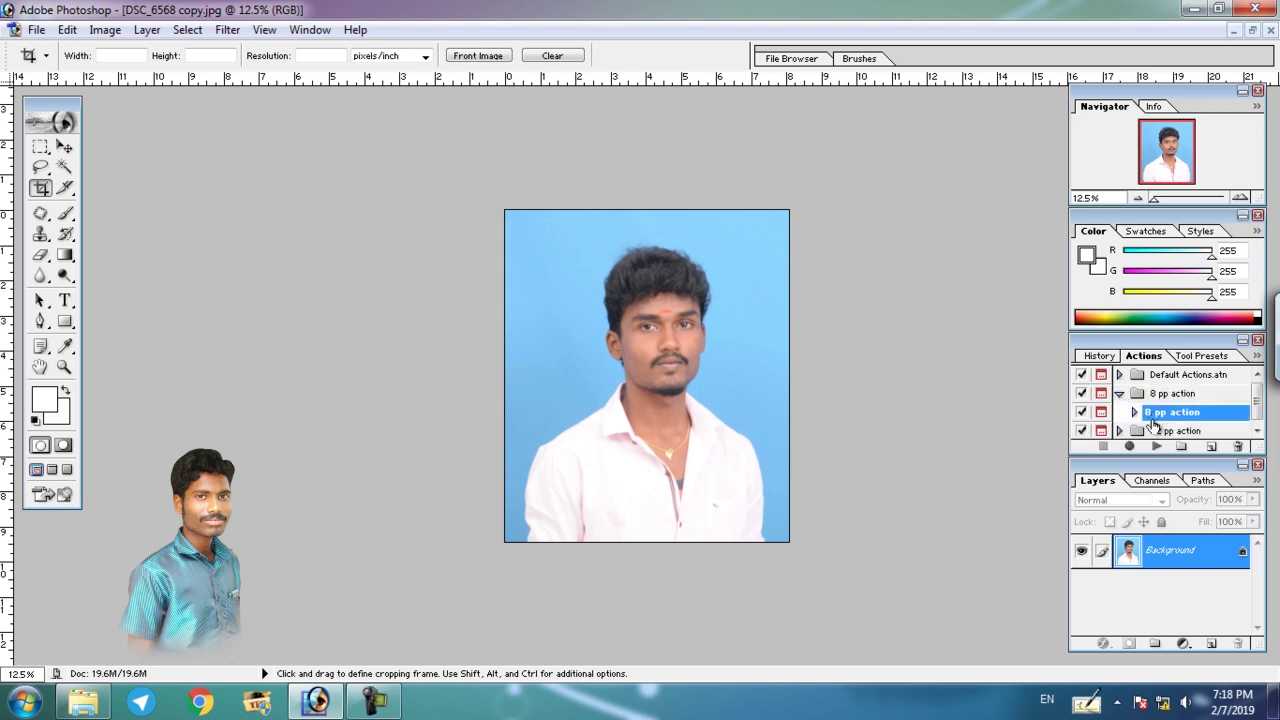
{"action": "left_click", "coordinate": [1157, 447]}
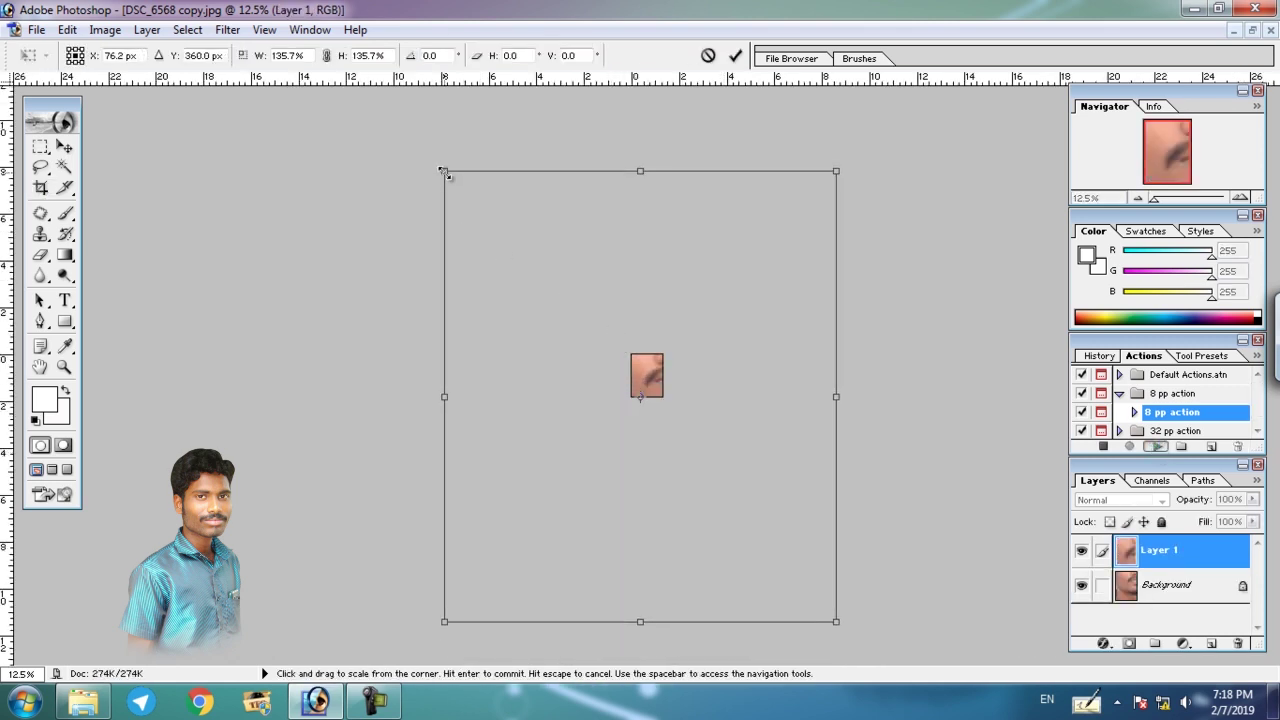
Scale the portrait down to 13.1% with Free Transform and commit to build the sheet.
{"action": "left_click_drag", "start_coordinate": [444, 170], "coordinate": [693, 457]}
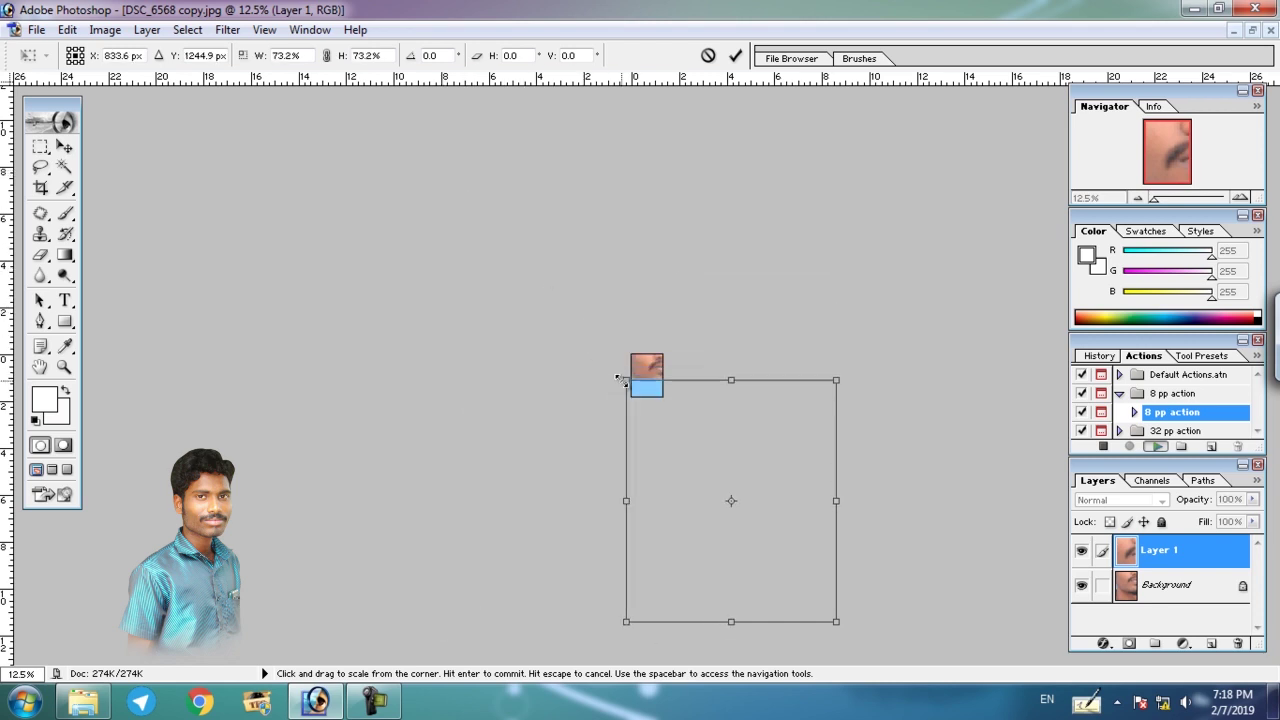
{"action": "left_click_drag", "start_coordinate": [740, 507], "coordinate": [637, 374]}
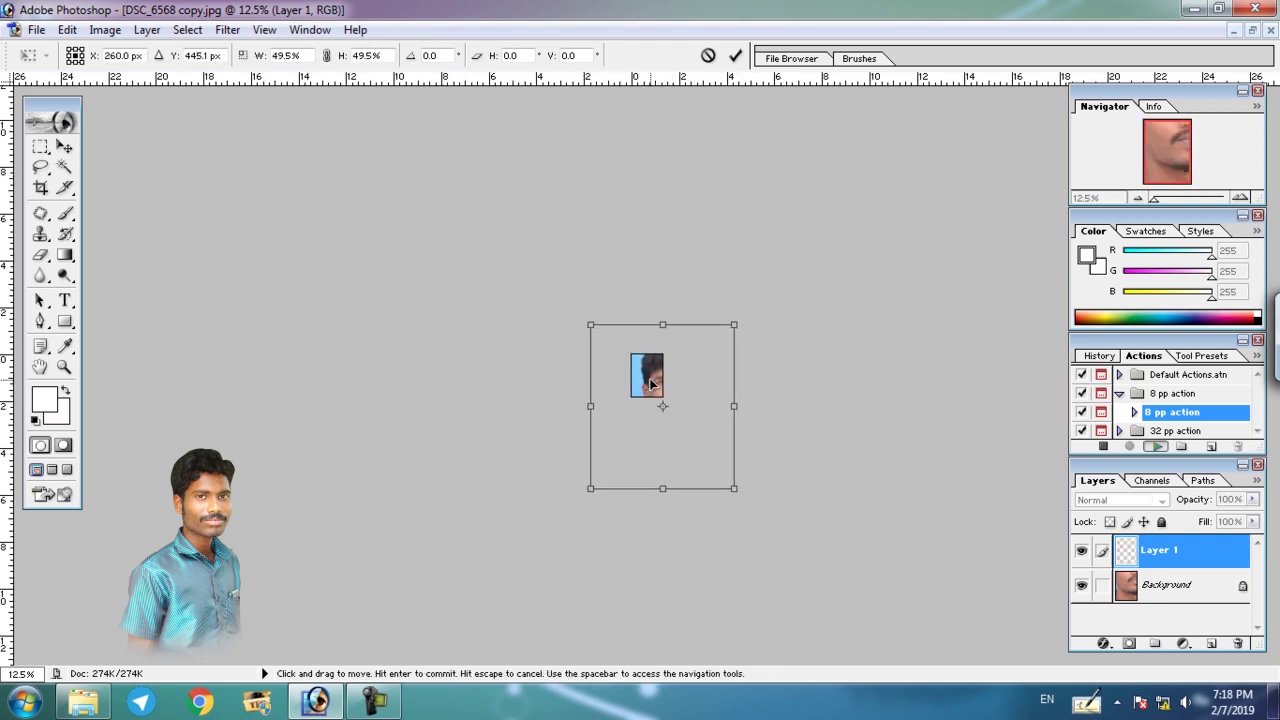
{"action": "left_click_drag", "start_coordinate": [733, 324], "coordinate": [731, 330]}
{"action": "left_click_drag", "start_coordinate": [724, 488], "coordinate": [624, 400]}
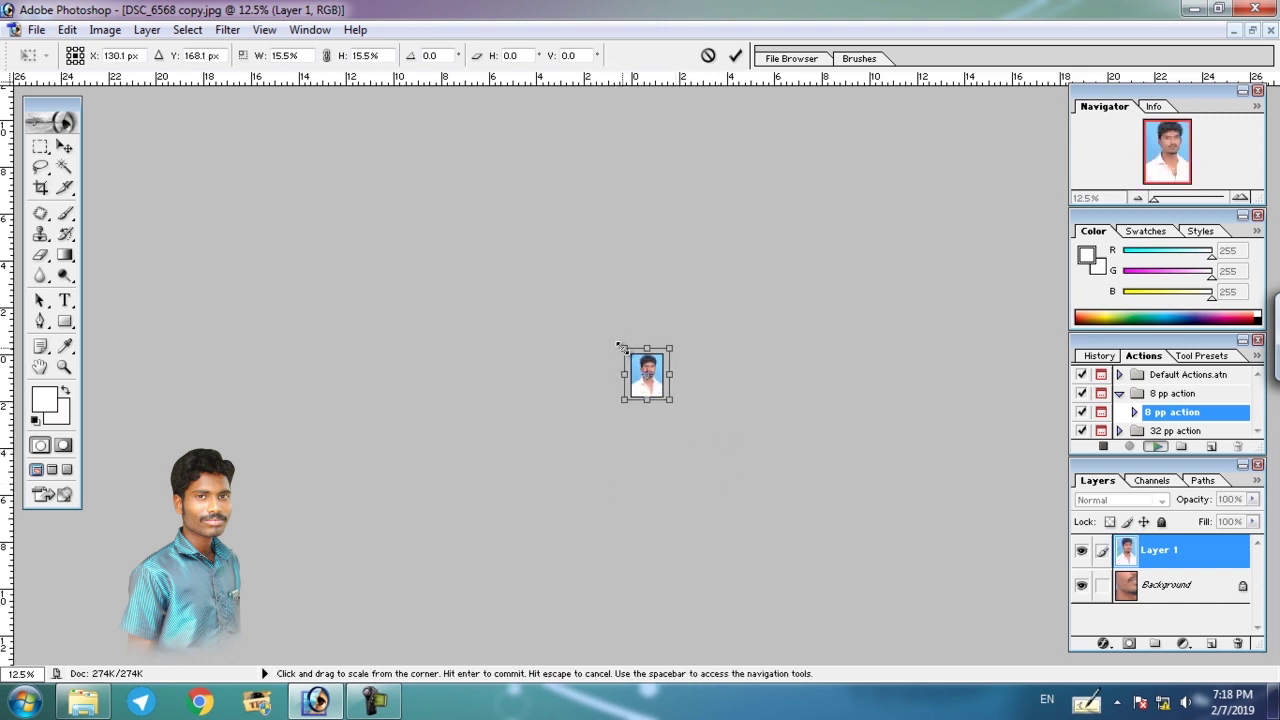
{"action": "left_click_drag", "start_coordinate": [622, 346], "coordinate": [627, 352]}
{"action": "left_click_drag", "start_coordinate": [670, 400], "coordinate": [667, 397]}
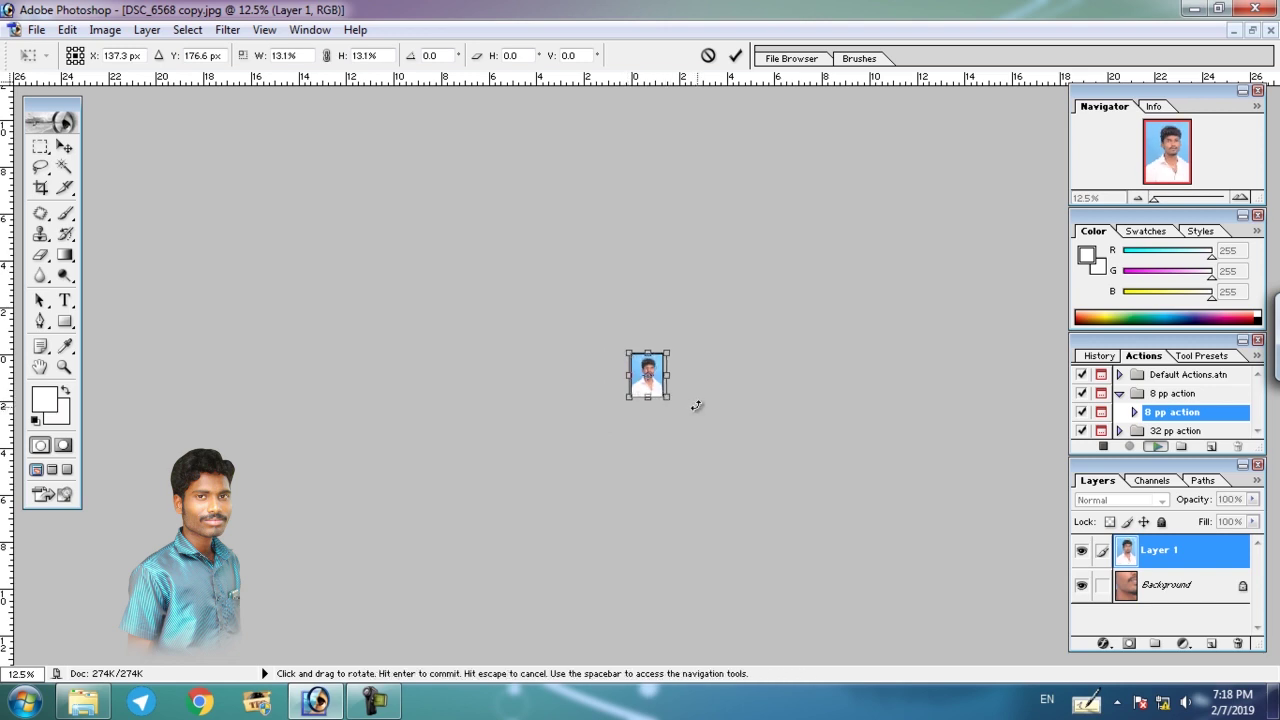
{"action": "key", "text": "Return"}
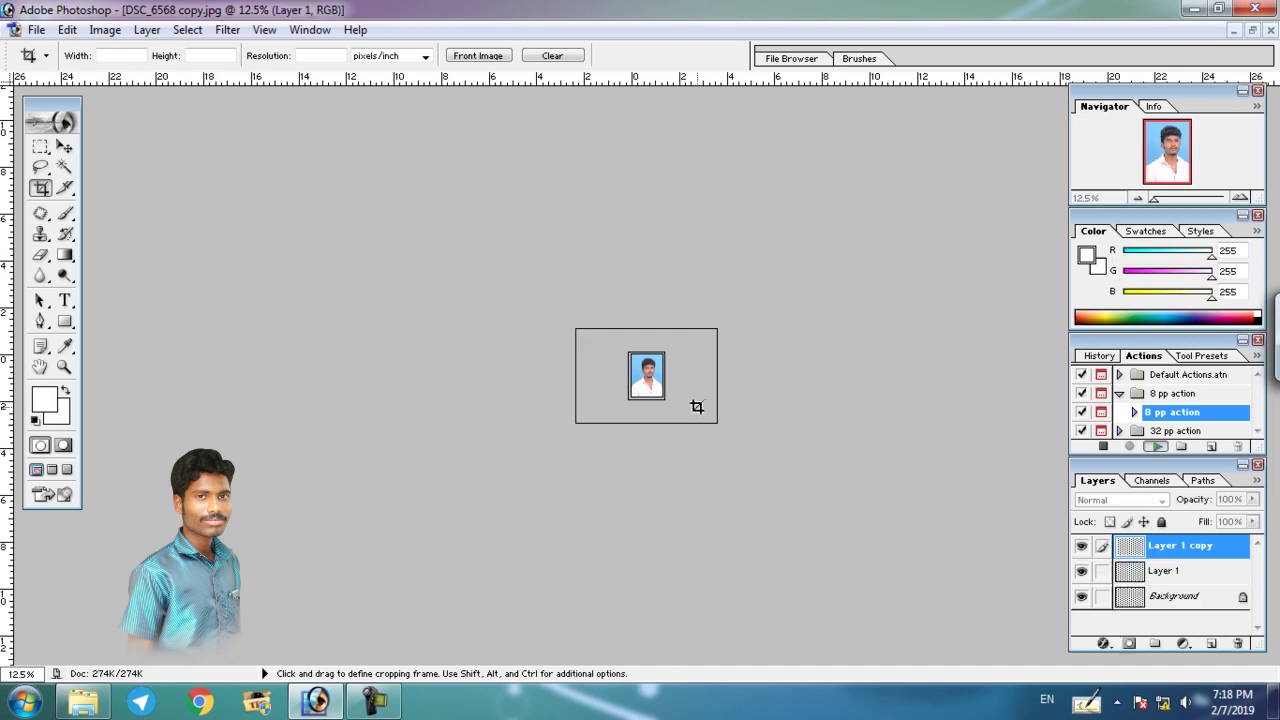
Fit the eight-photo sheet on screen with the Zoom tool and select the Move tool.
{"action": "left_click", "coordinate": [63, 368]}
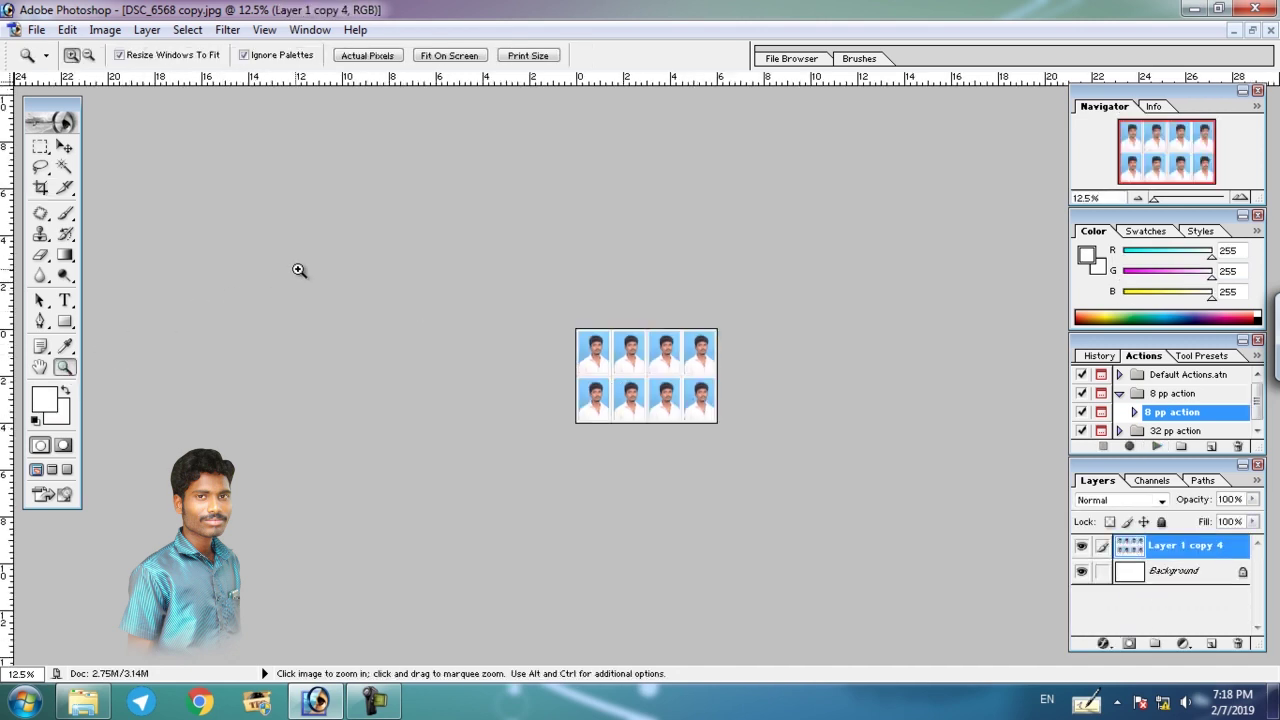
{"action": "left_click", "coordinate": [461, 59]}
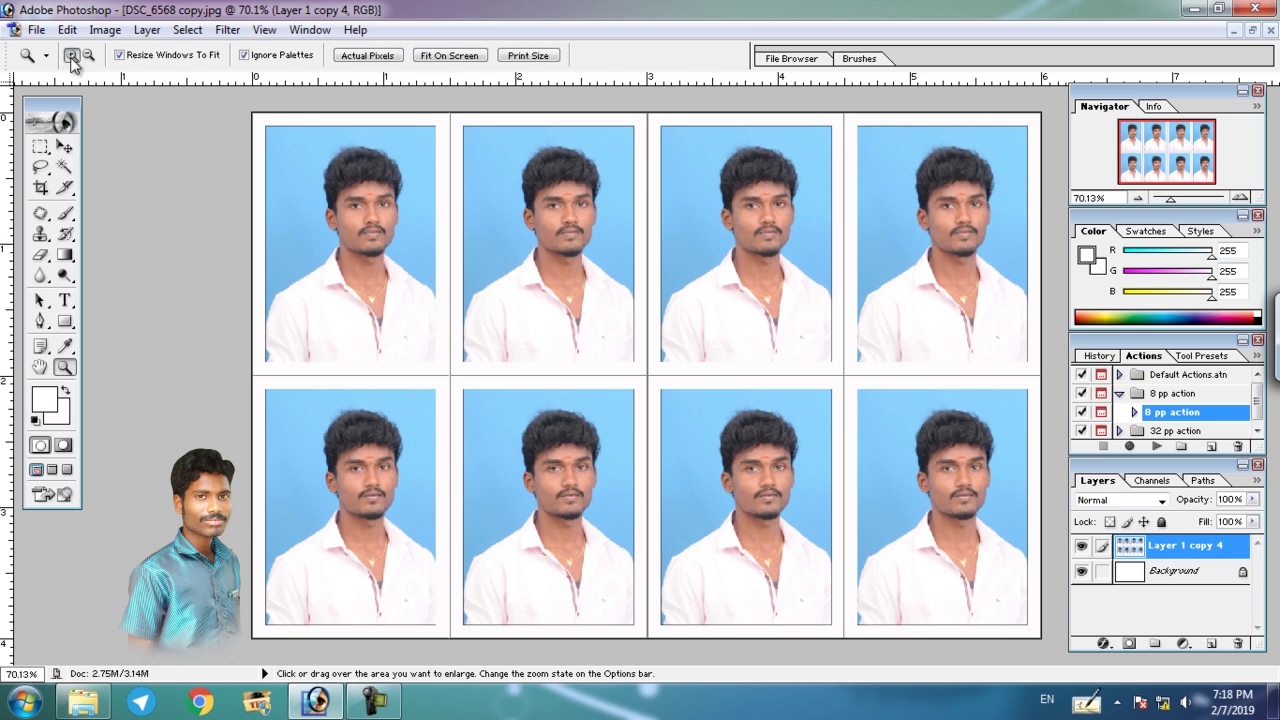
{"action": "left_click", "coordinate": [64, 147]}
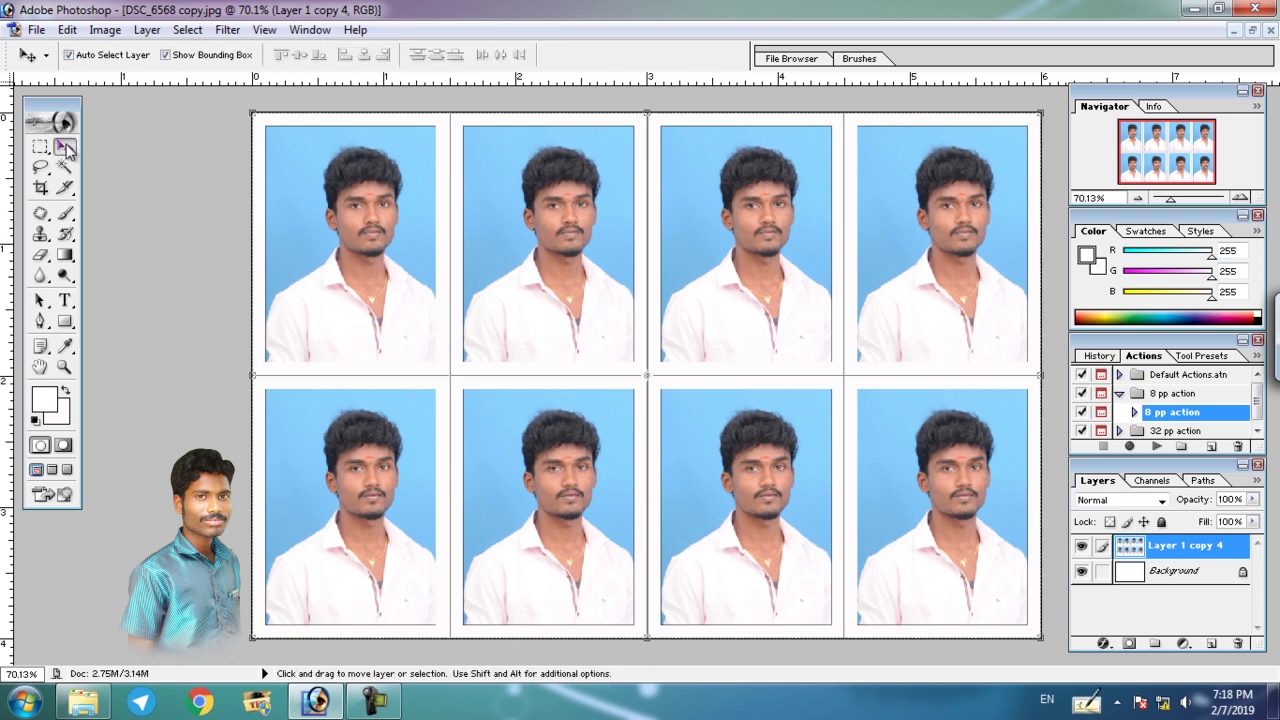
{"action": "left_click", "coordinate": [37, 30]}
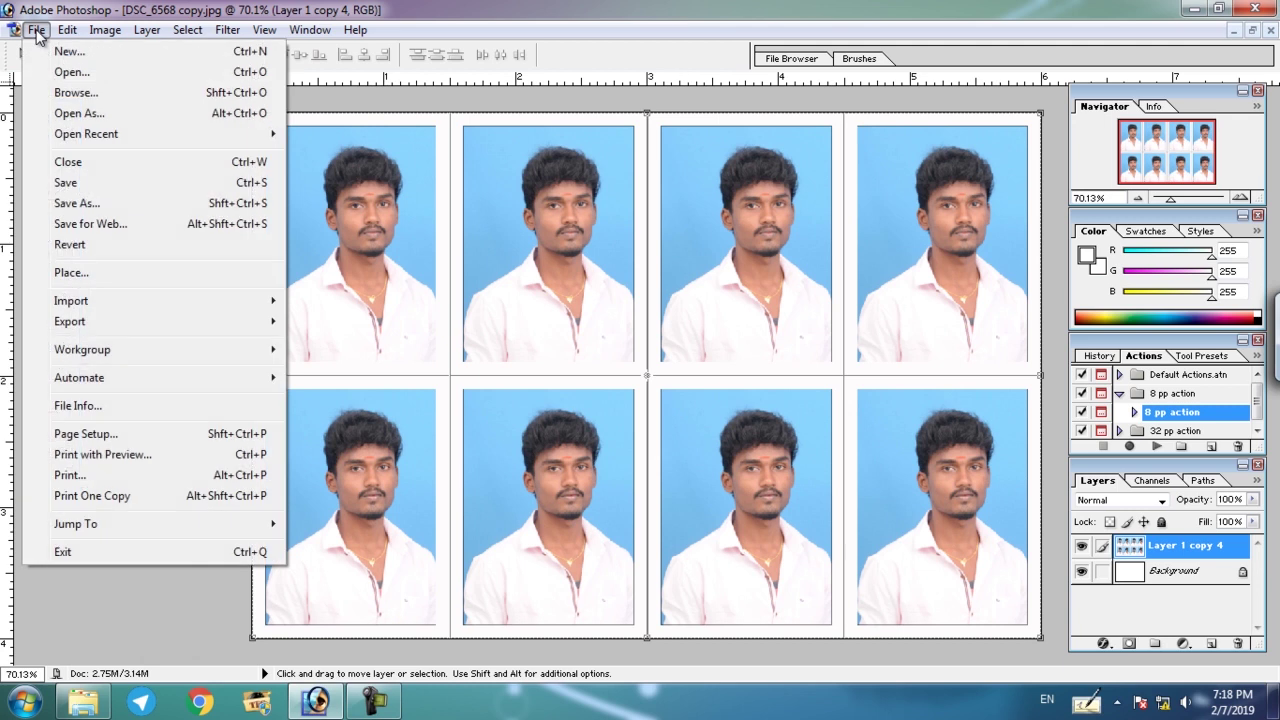
Save the sheet to the Desktop as a JPEG named pp 8.
{"action": "left_click", "coordinate": [90, 183]}
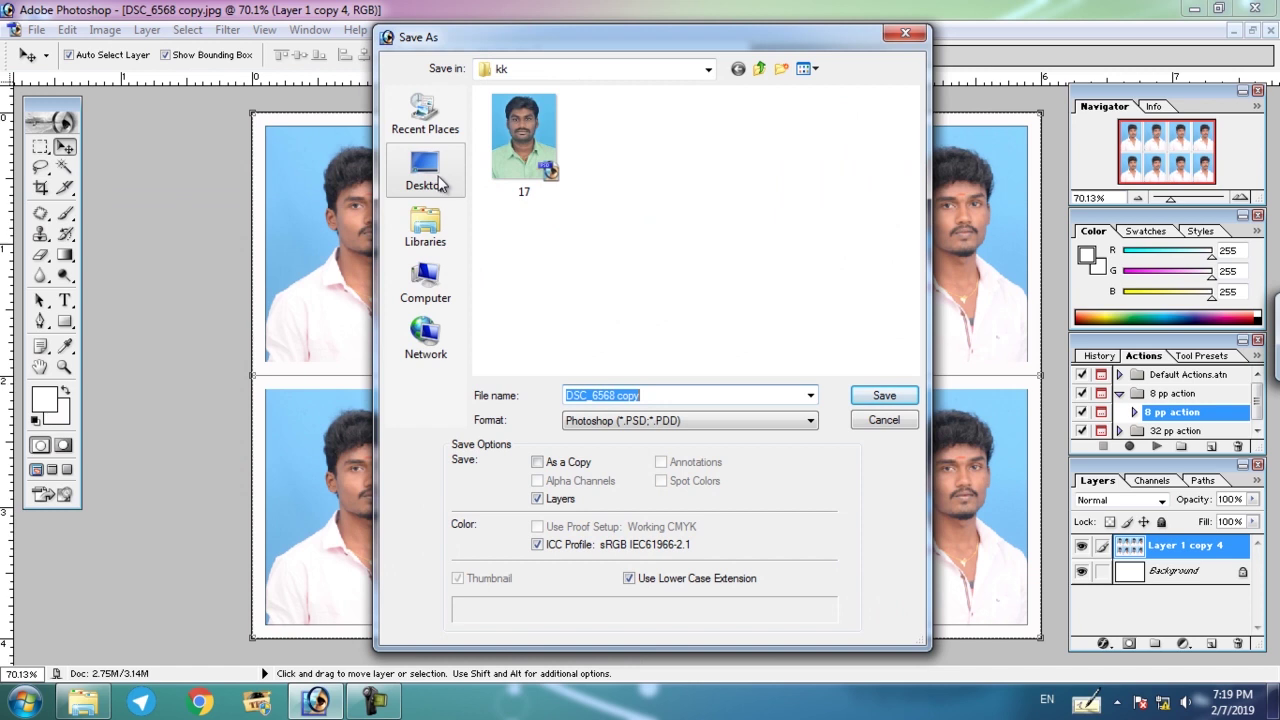
{"action": "left_click", "coordinate": [441, 183]}
{"action": "type", "text": "pp 8"}
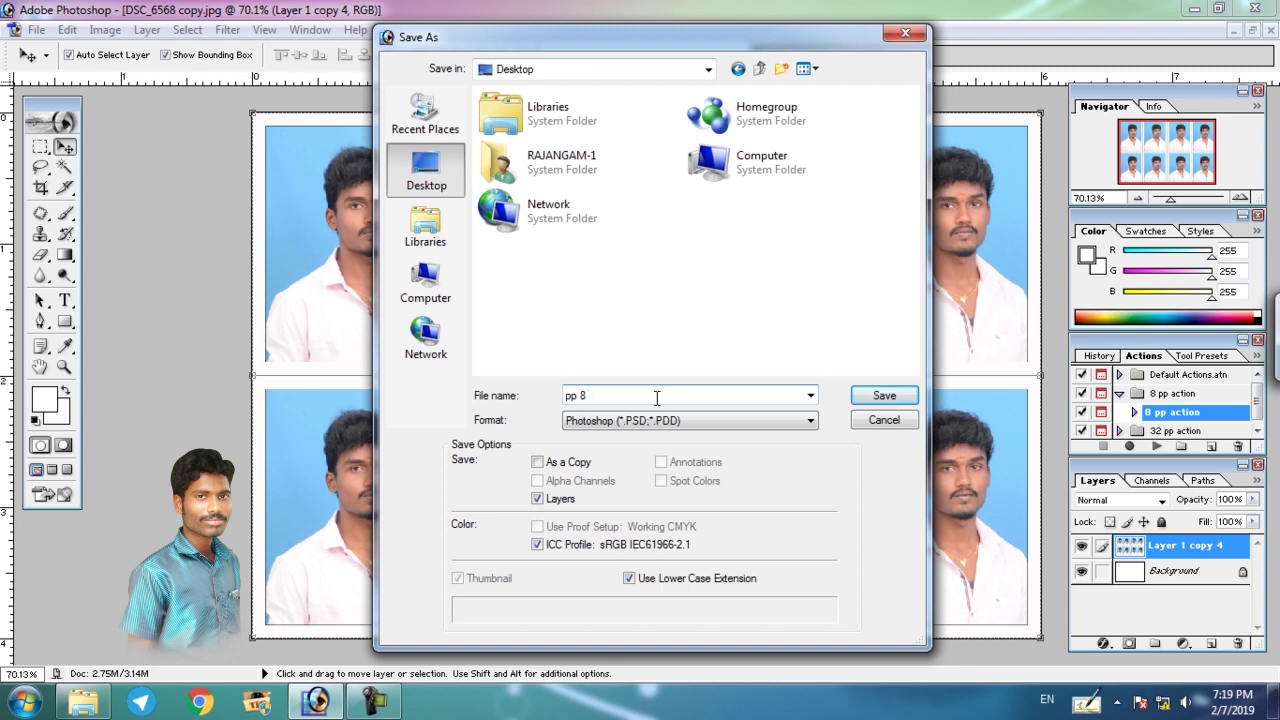
{"action": "left_click", "coordinate": [665, 424]}
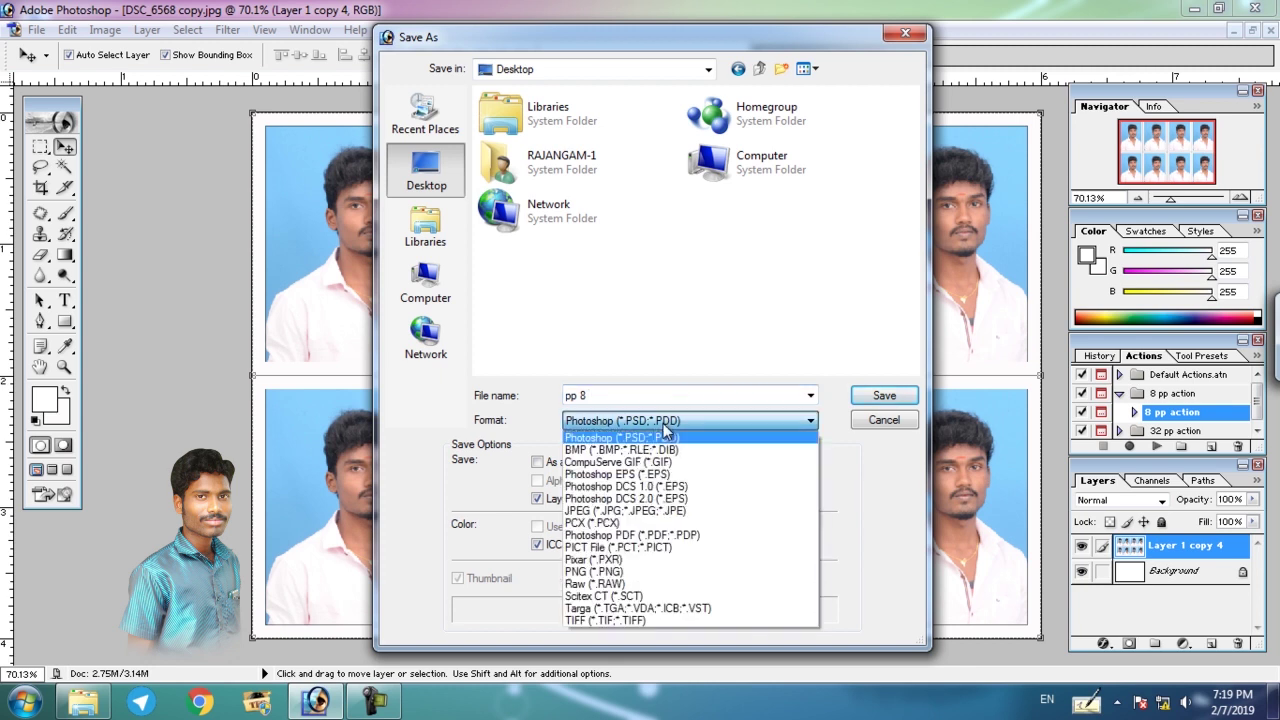
{"action": "left_click", "coordinate": [645, 512]}
{"action": "left_click", "coordinate": [868, 402]}
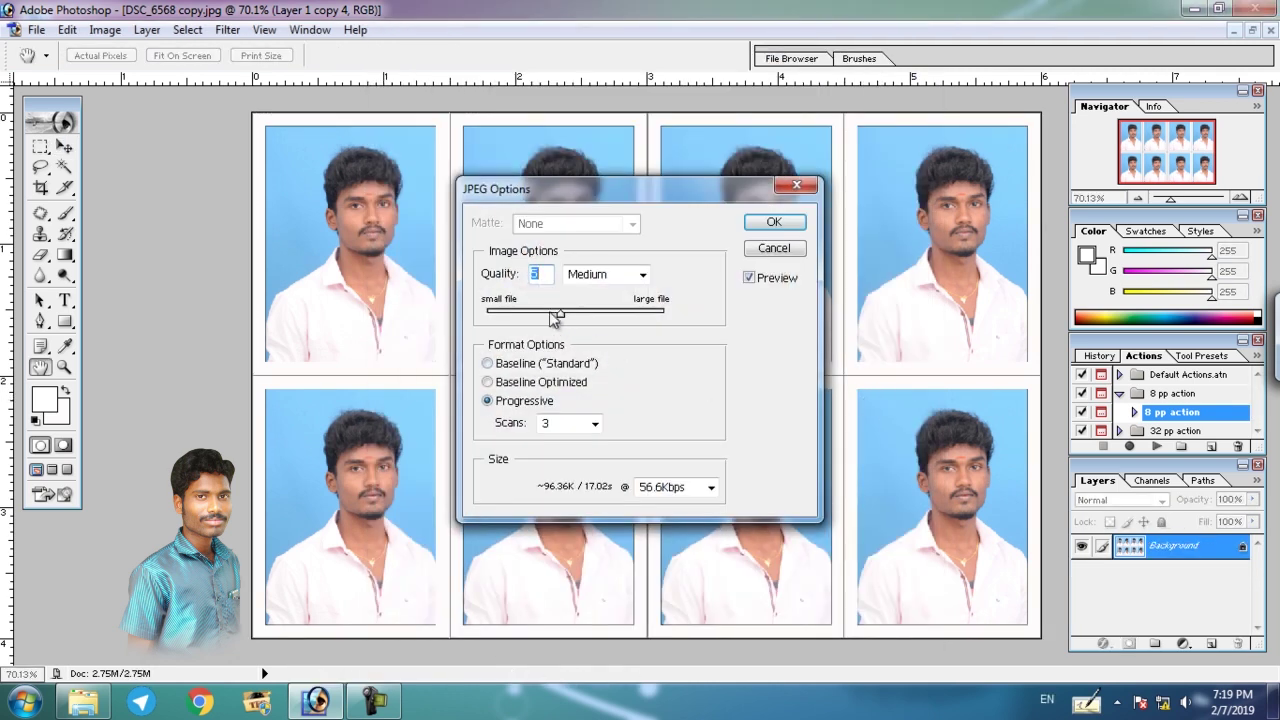
Set JPEG quality to 12 (Maximum) with a 2MBps estimate and confirm.
{"action": "left_click_drag", "start_coordinate": [561, 312], "coordinate": [678, 316]}
{"action": "left_click", "coordinate": [710, 487]}
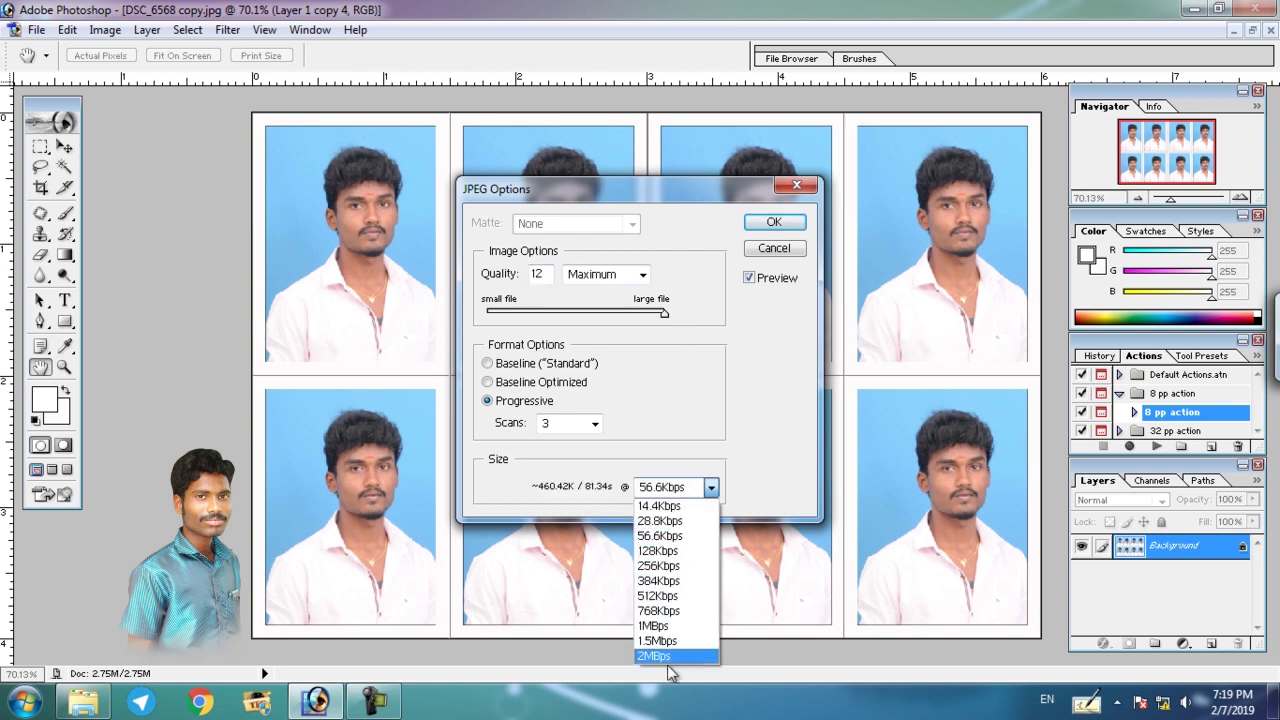
{"action": "left_click", "coordinate": [653, 656]}
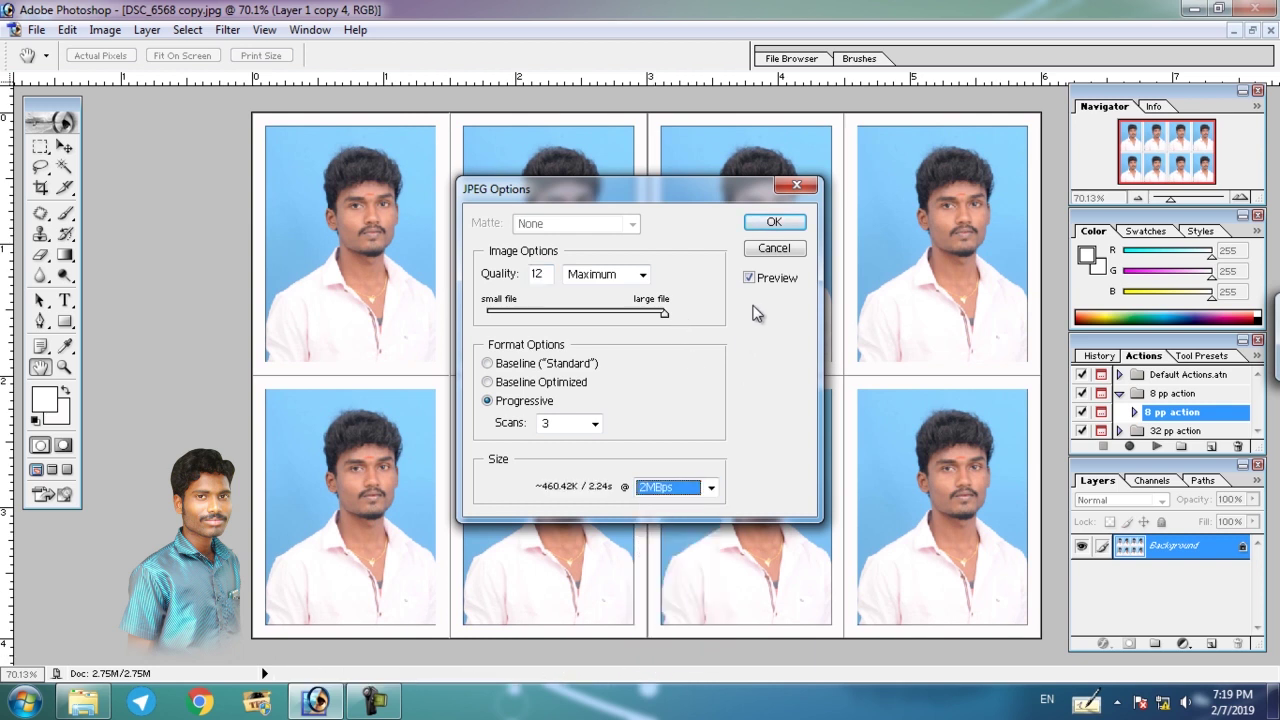
{"action": "left_click", "coordinate": [779, 223]}
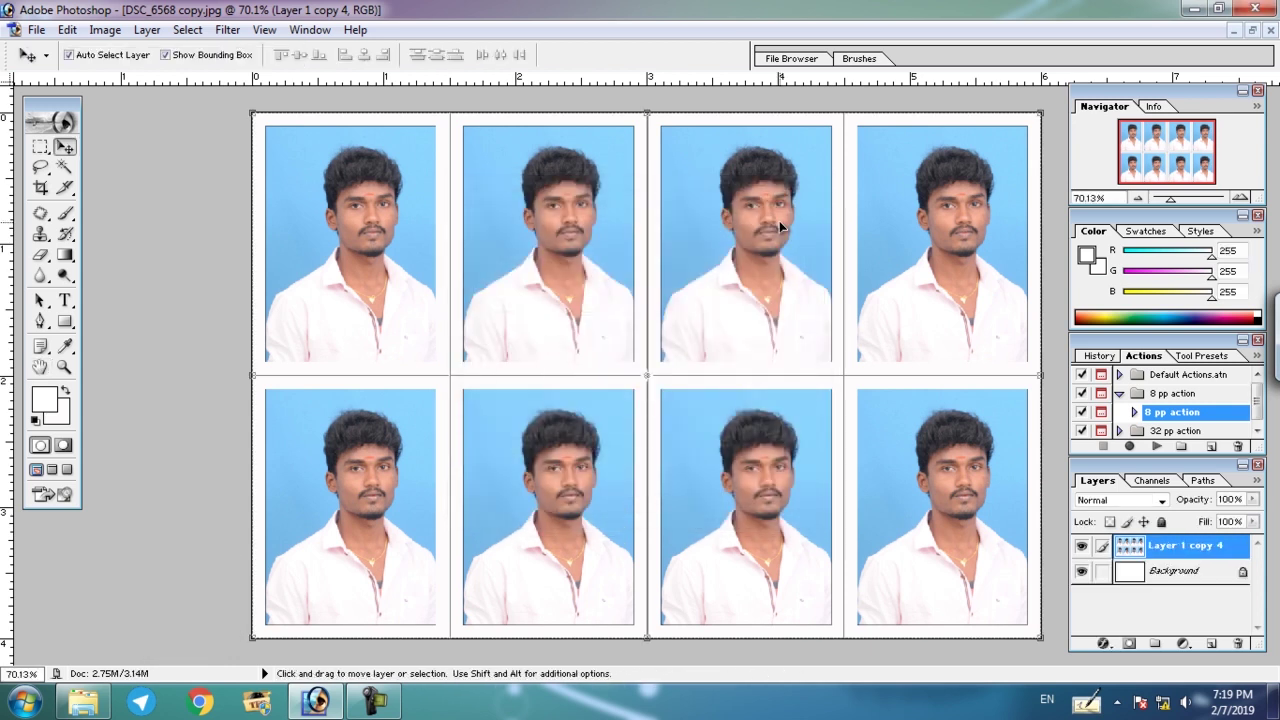
Print, proceed past the clipping warning, and open the EPSON PM-520 Series properties.
{"action": "left_click", "coordinate": [36, 30]}
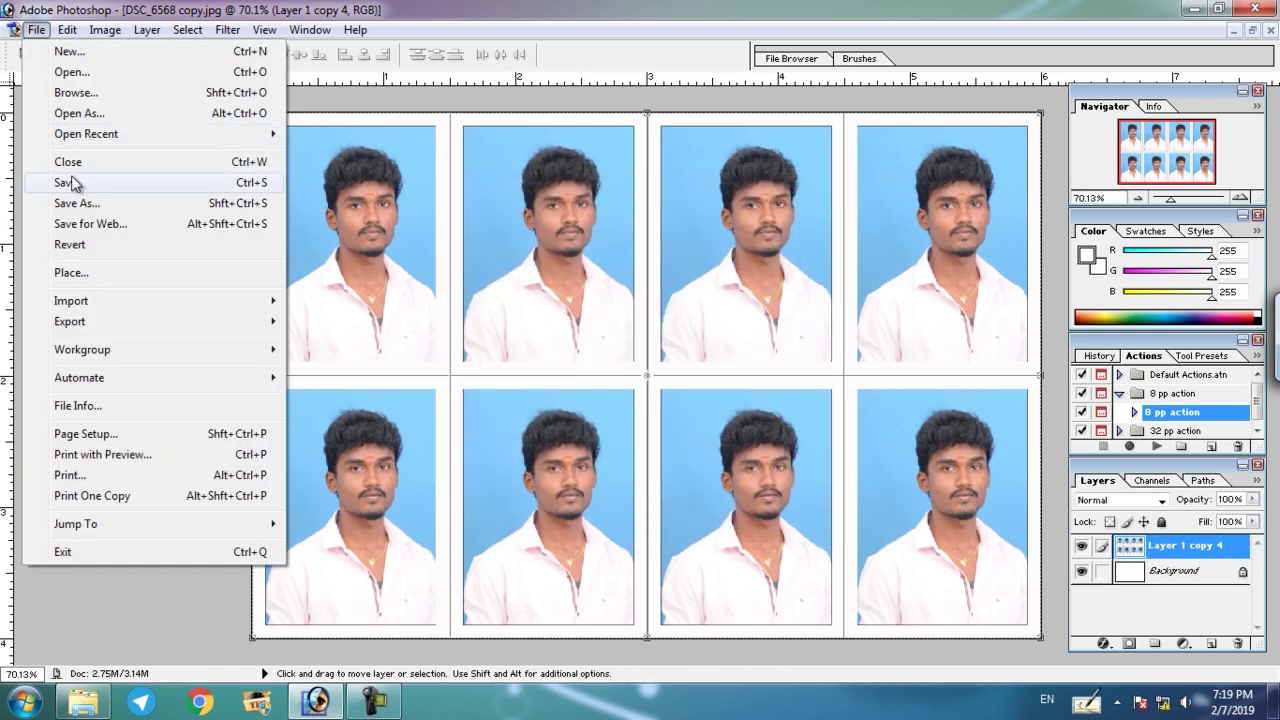
{"action": "left_click", "coordinate": [85, 474]}
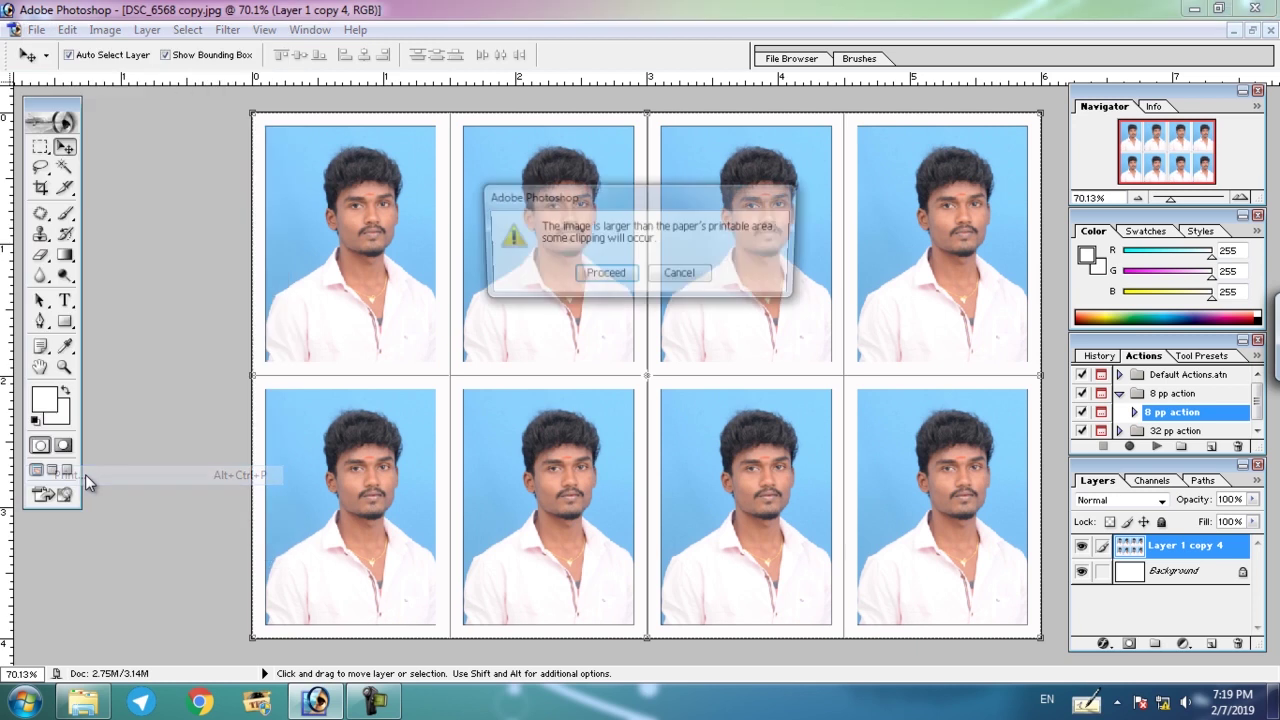
{"action": "left_click", "coordinate": [604, 276]}
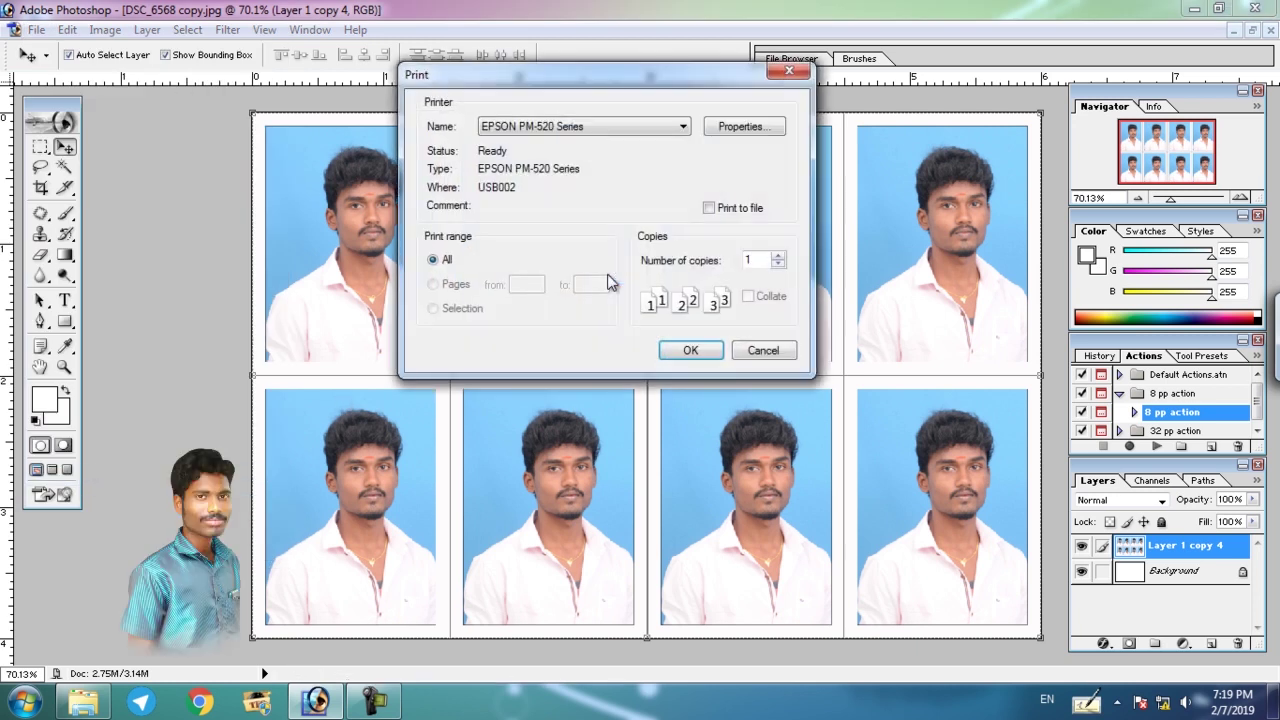
{"action": "left_click", "coordinate": [585, 127]}
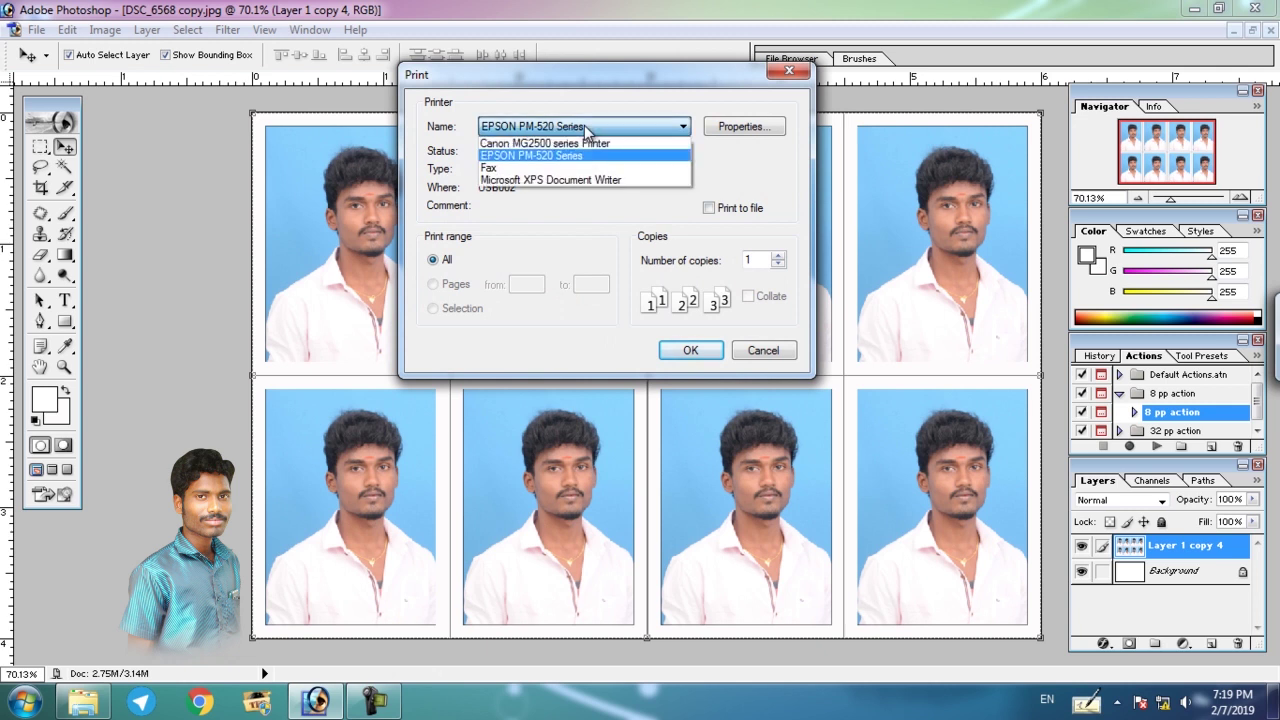
{"action": "left_click", "coordinate": [584, 125]}
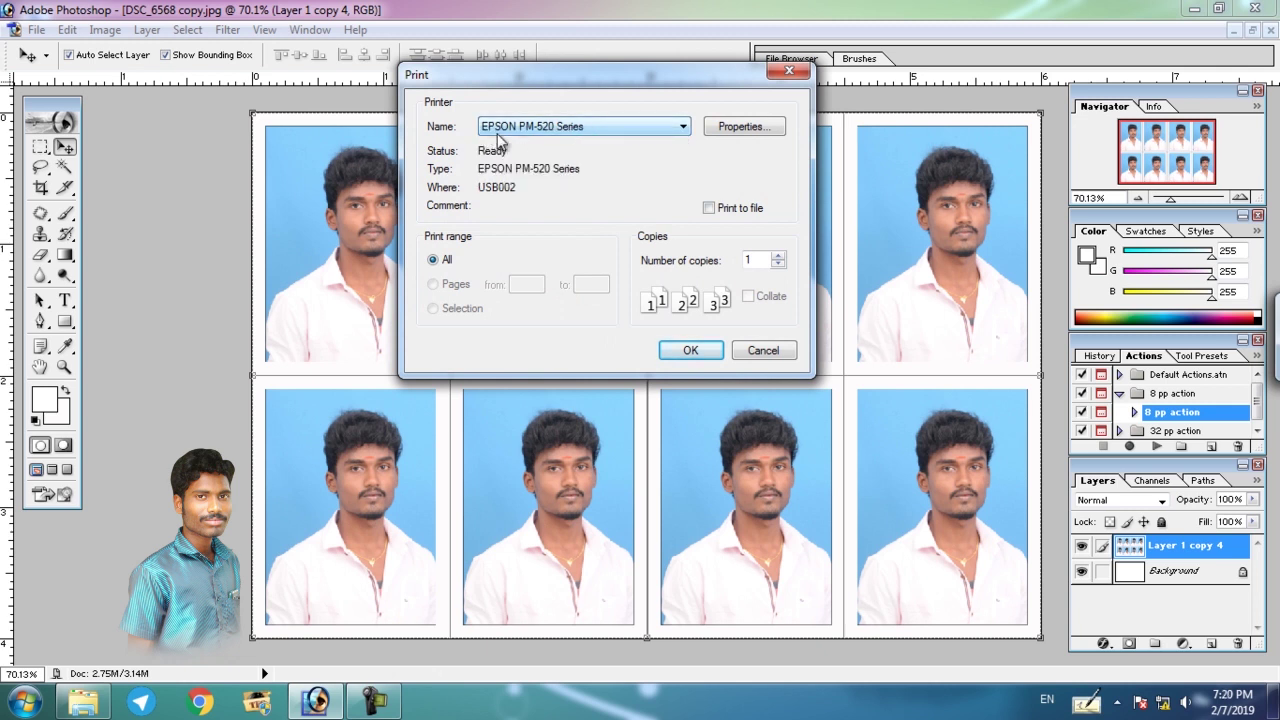
{"action": "left_click", "coordinate": [745, 130]}
{"action": "left_click", "coordinate": [744, 128]}
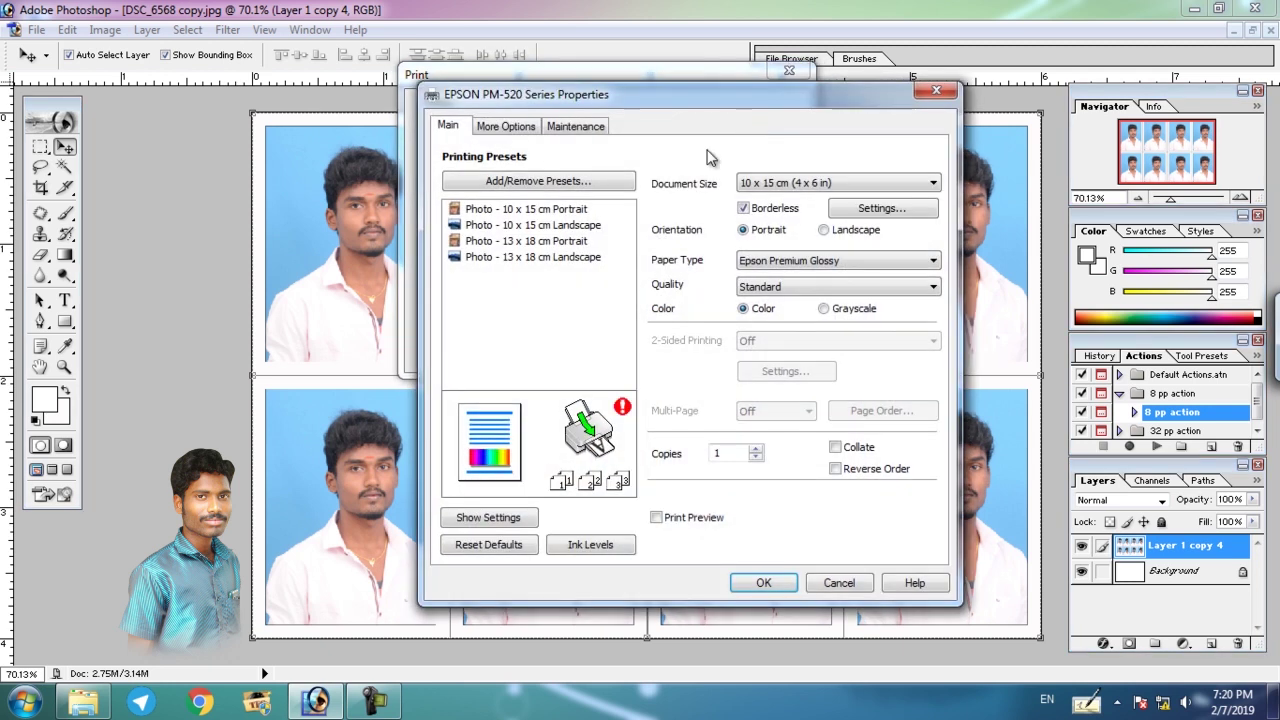
Choose the Photo - 10 x 15 cm Landscape preset, keeping 10 x 15 cm paper.
{"action": "left_click", "coordinate": [507, 130]}
{"action": "left_click", "coordinate": [576, 130]}
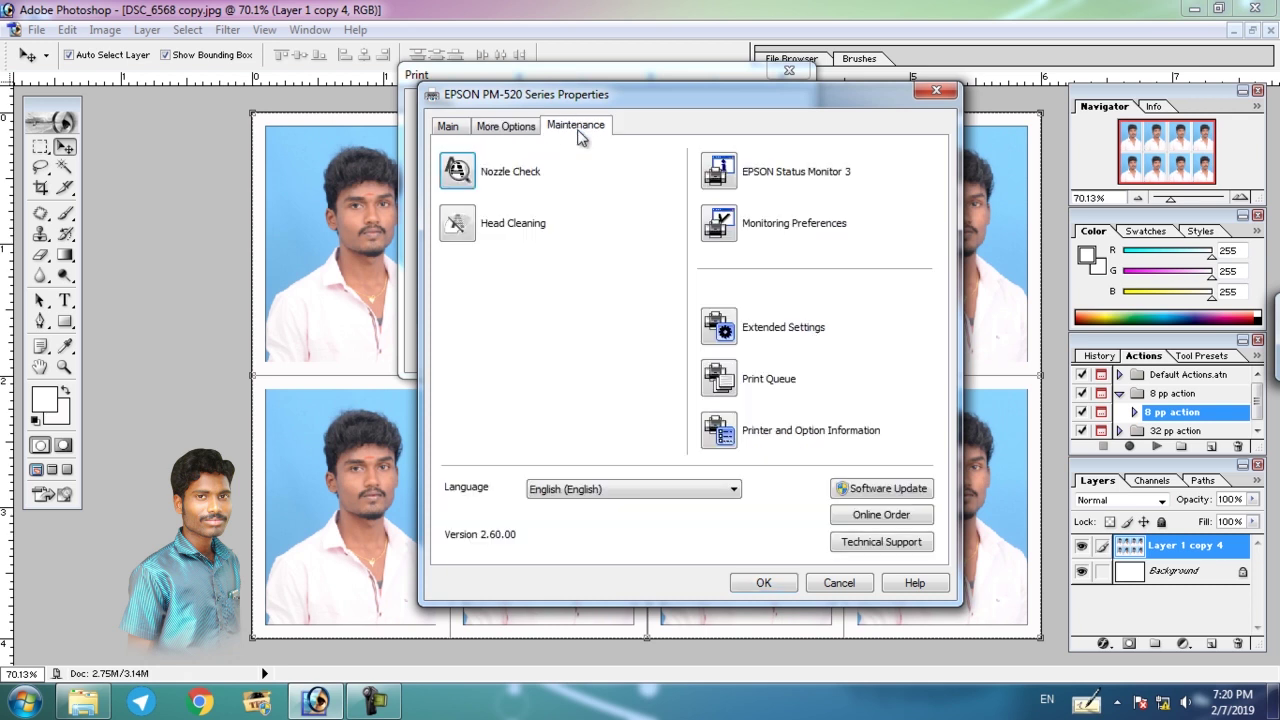
{"action": "left_click", "coordinate": [516, 130]}
{"action": "left_click", "coordinate": [457, 130]}
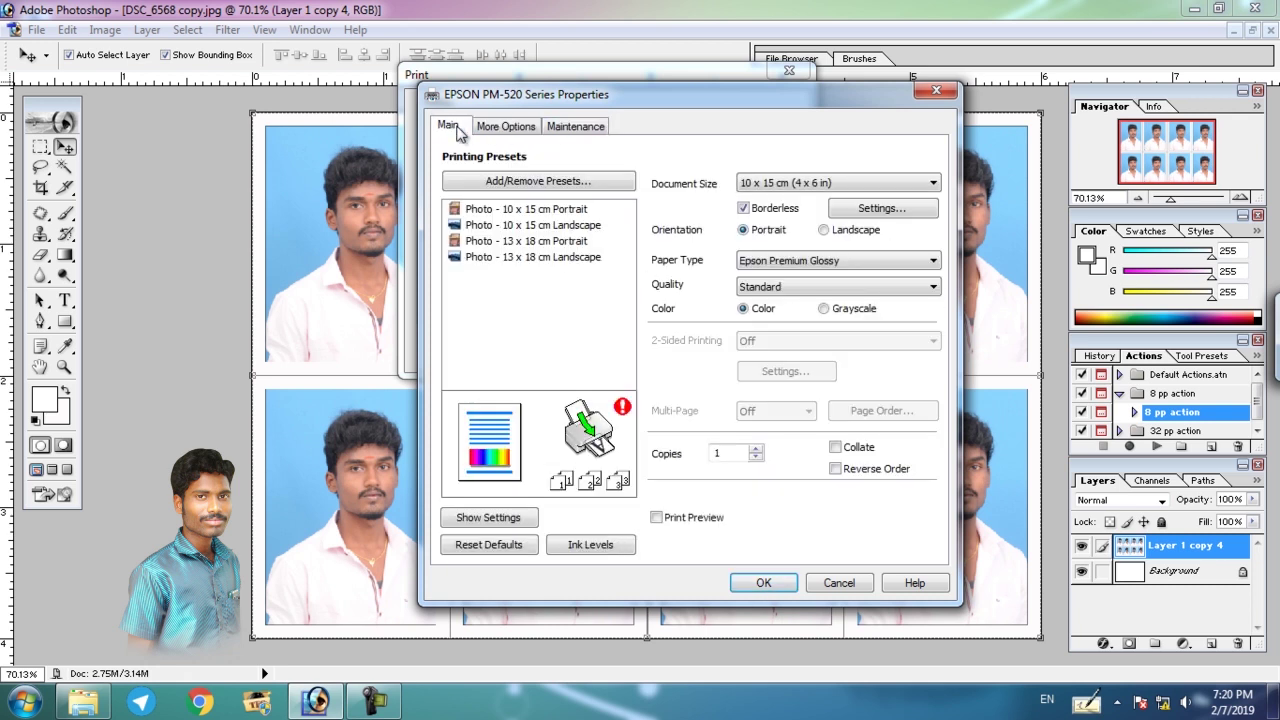
{"action": "left_click", "coordinate": [556, 228]}
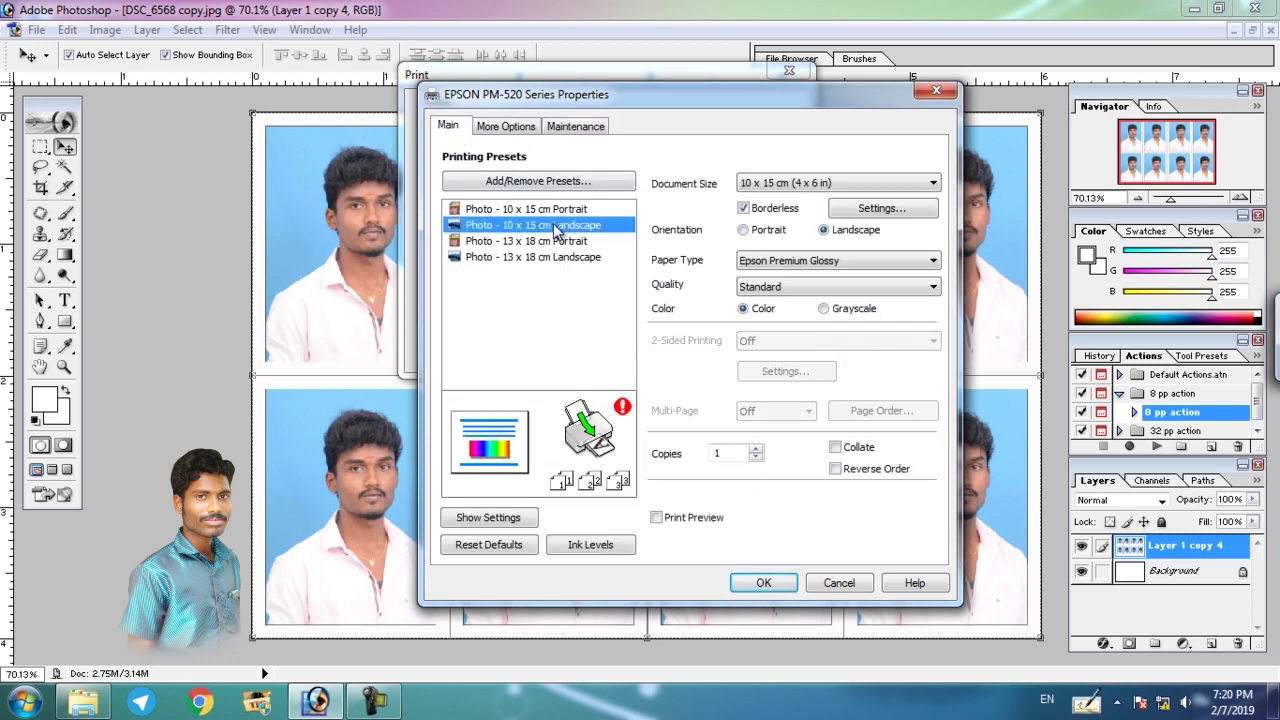
{"action": "left_click", "coordinate": [806, 182]}
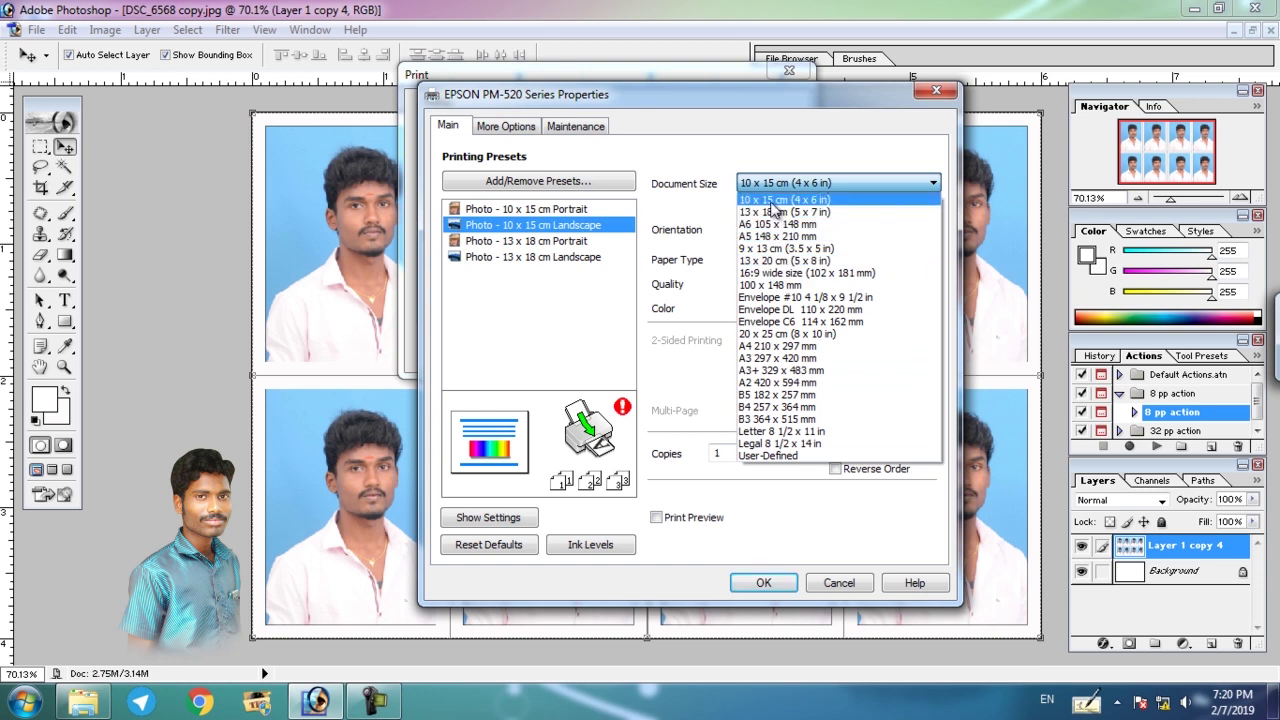
{"action": "left_click", "coordinate": [835, 199]}
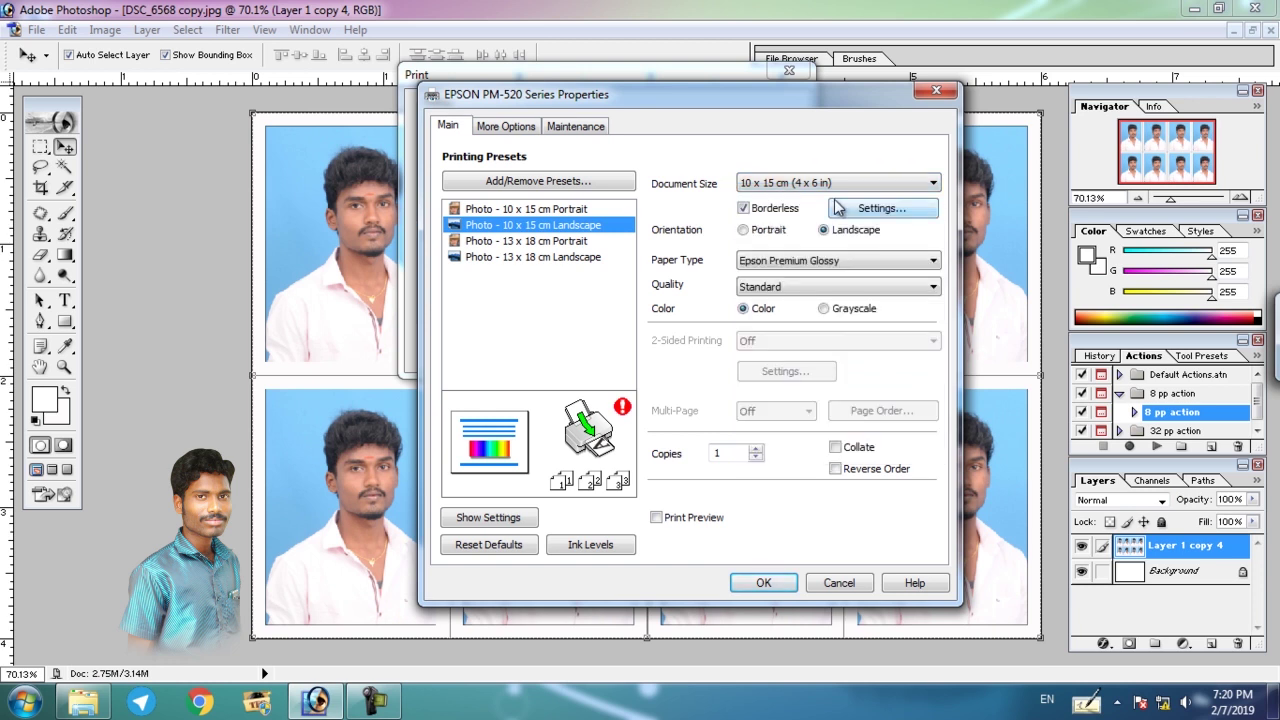
Set borderless enlargement to Min, keep Standard quality, and confirm the printer properties.
{"action": "left_click", "coordinate": [872, 214]}
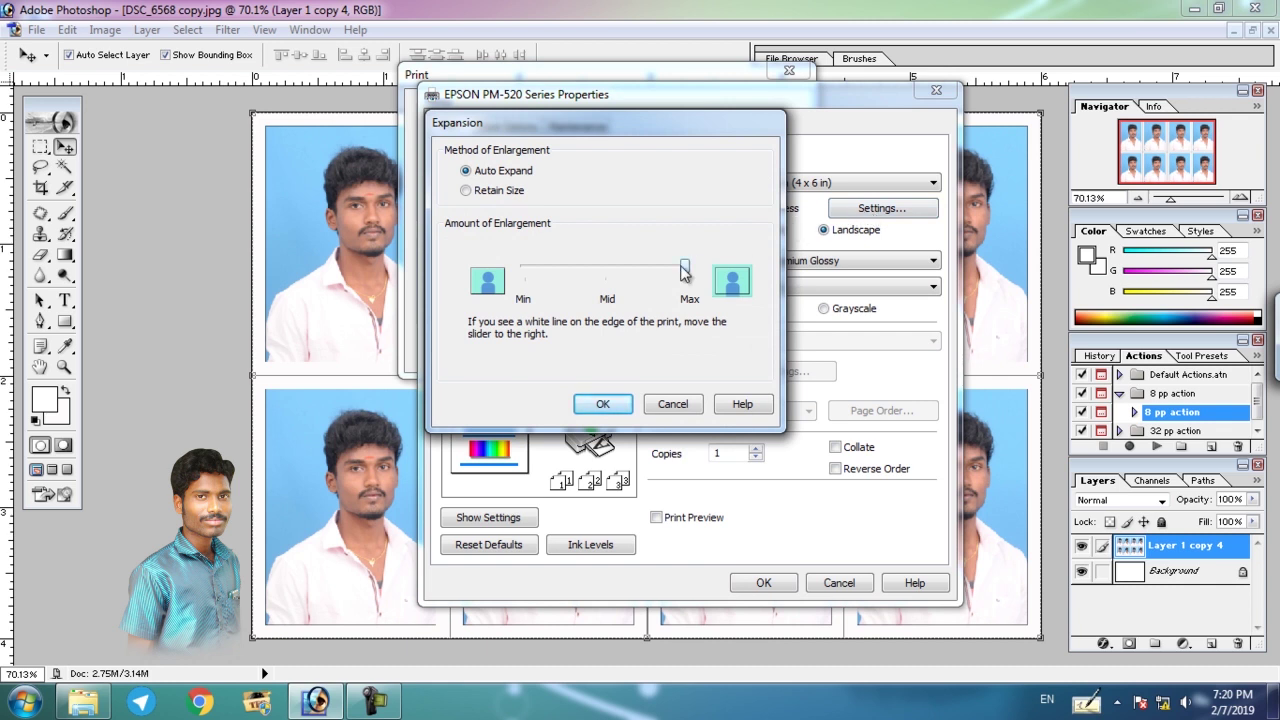
{"action": "left_click_drag", "start_coordinate": [687, 277], "coordinate": [519, 279]}
{"action": "left_click", "coordinate": [603, 404]}
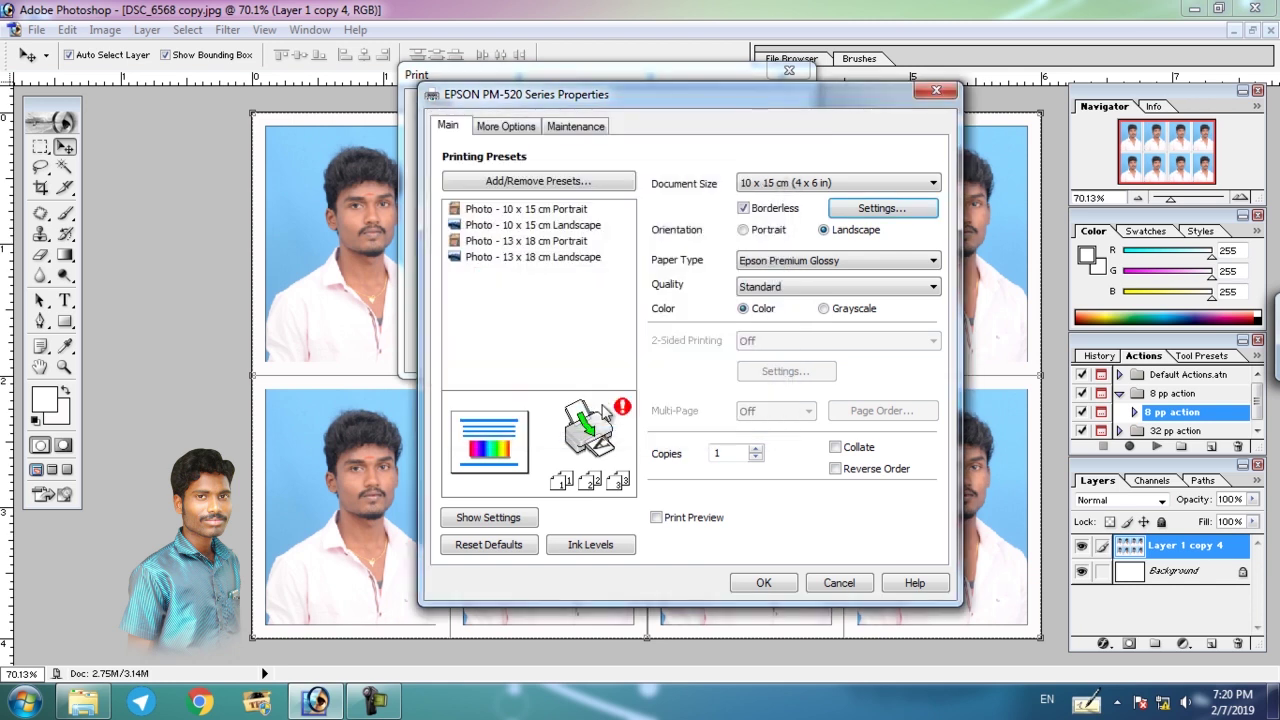
{"action": "left_click", "coordinate": [752, 287]}
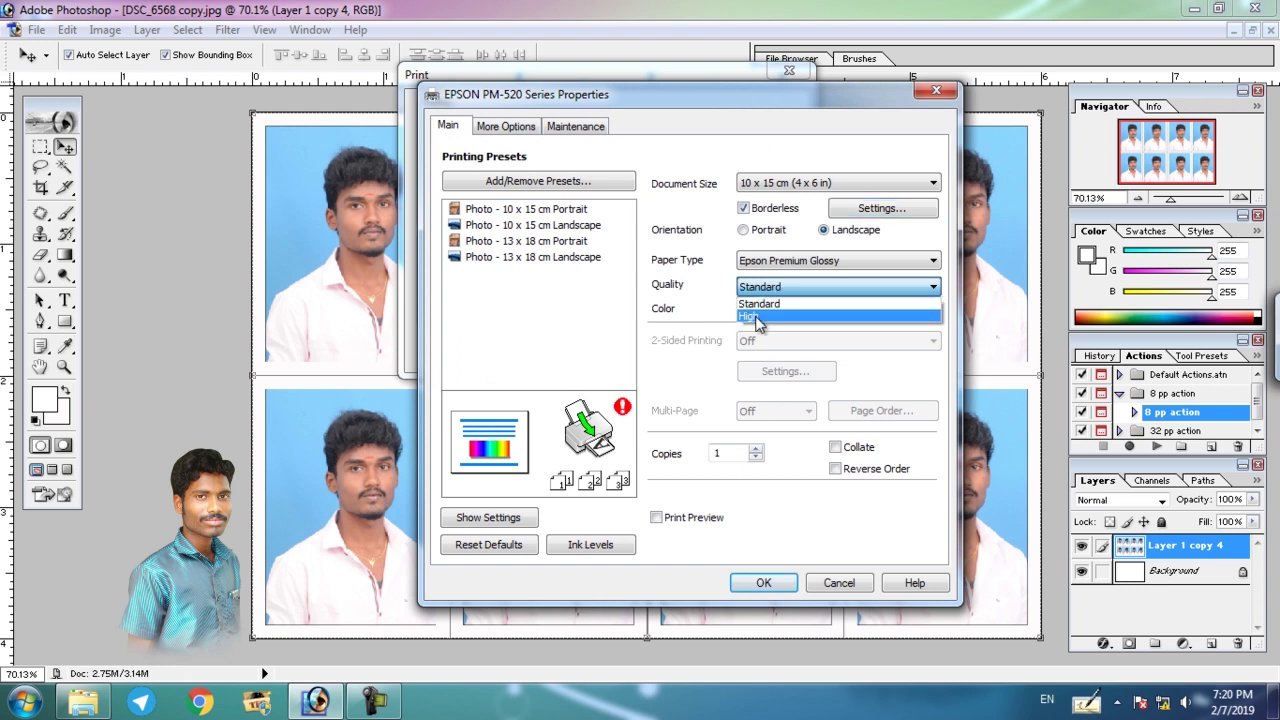
{"action": "left_click", "coordinate": [768, 305]}
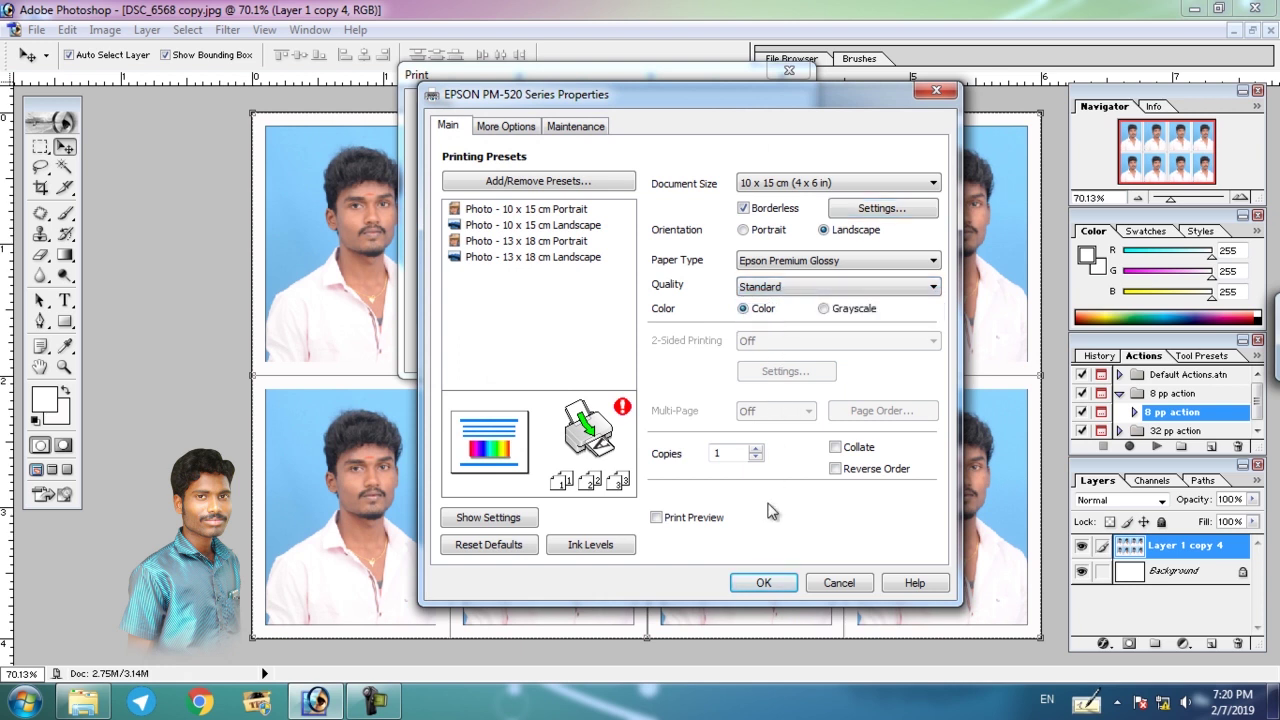
{"action": "left_click", "coordinate": [762, 583]}
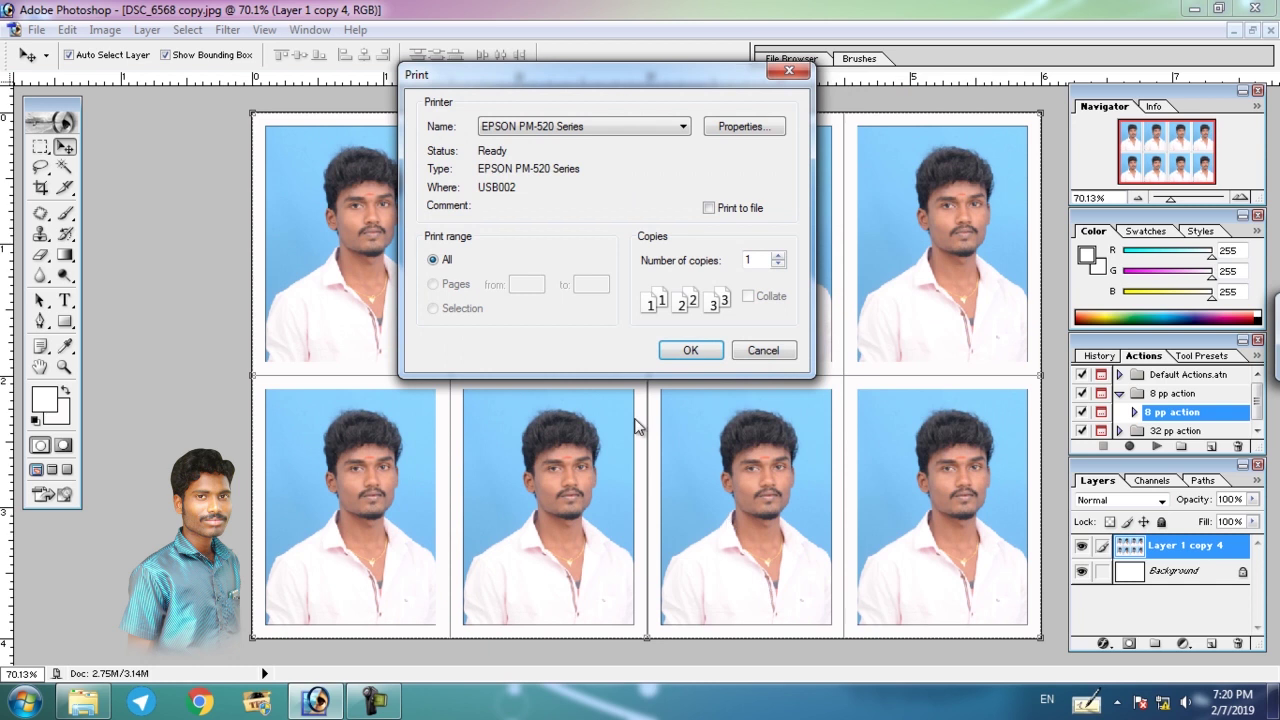